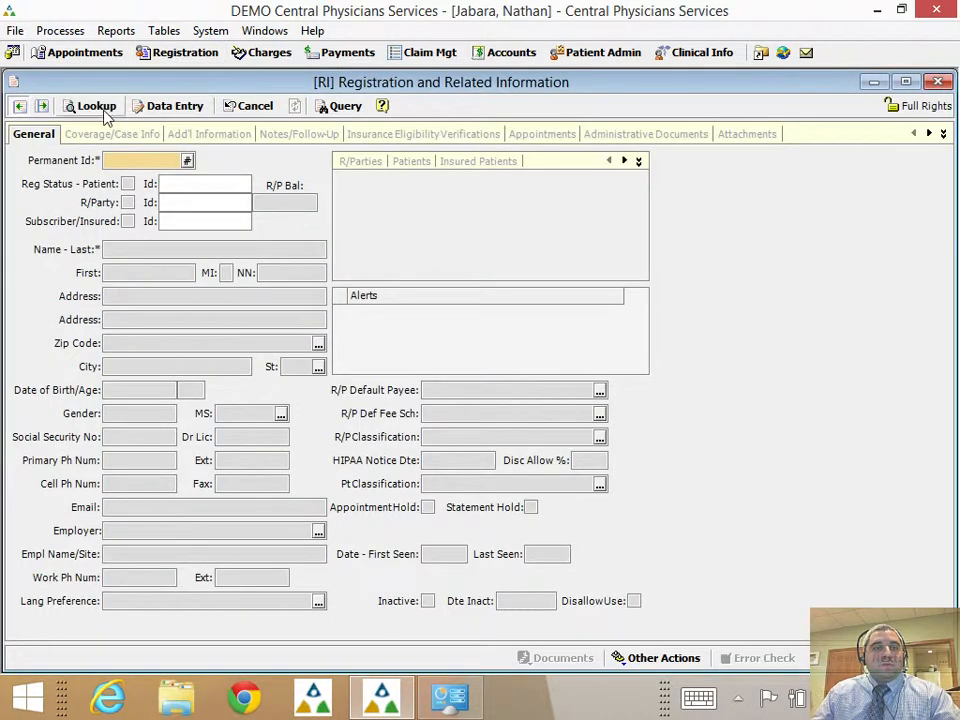
Search existing patients by last and first name and check the results list.
{"action": "left_click", "coordinate": [100, 106]}
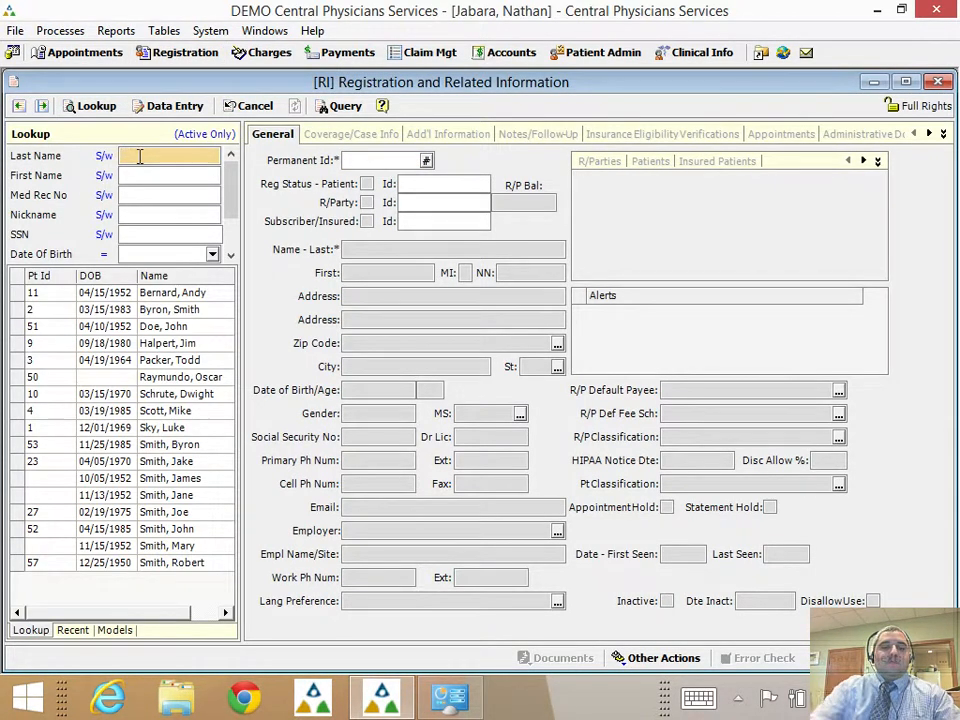
{"action": "key", "text": "Tab"}
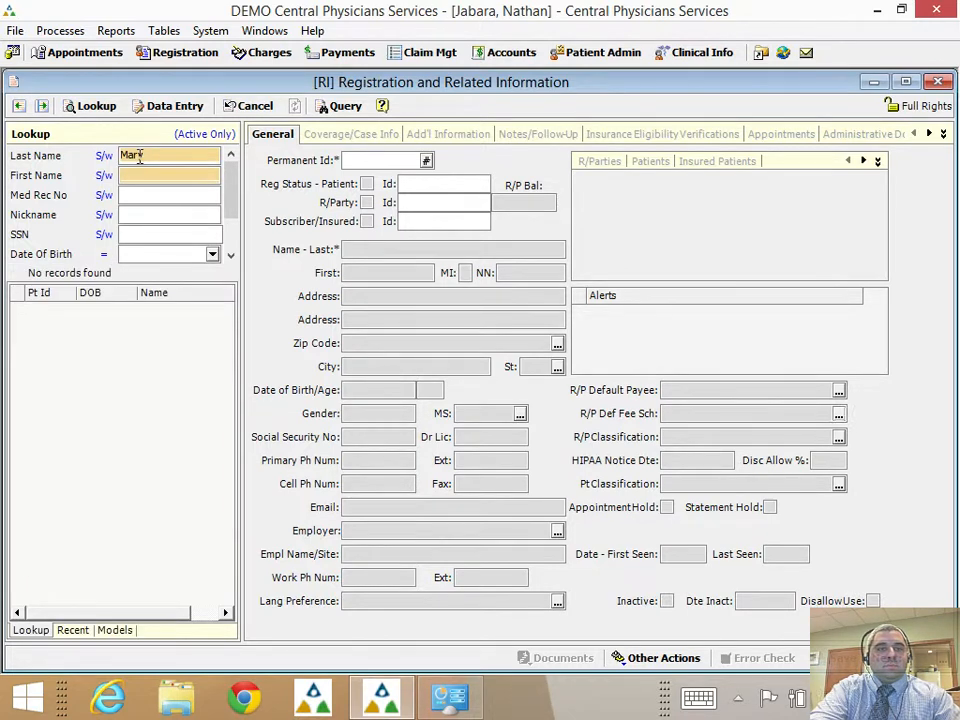
{"action": "left_click", "coordinate": [139, 156]}
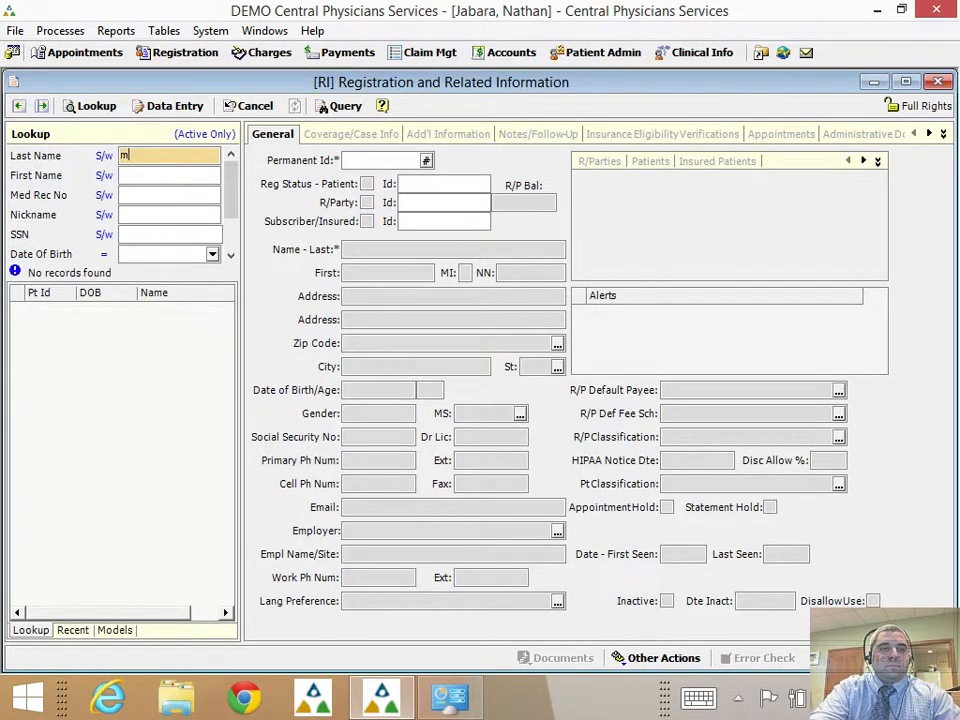
{"action": "key", "text": "Tab"}
{"action": "key", "text": "Return"}
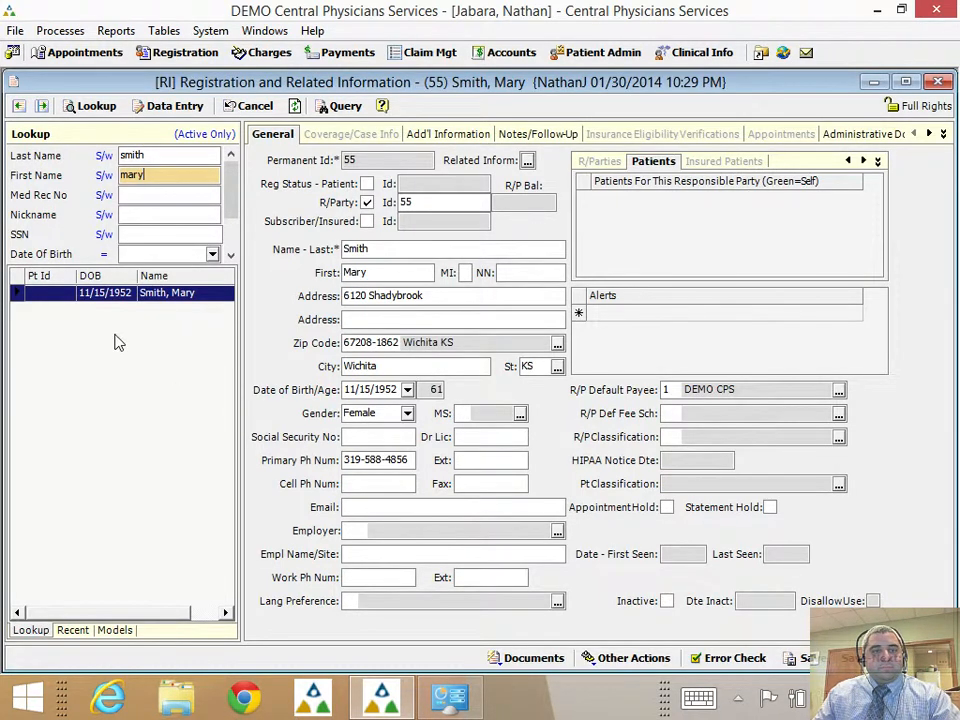
Change the last-name search value to the new patient's surname.
{"action": "double_click", "coordinate": [148, 177]}
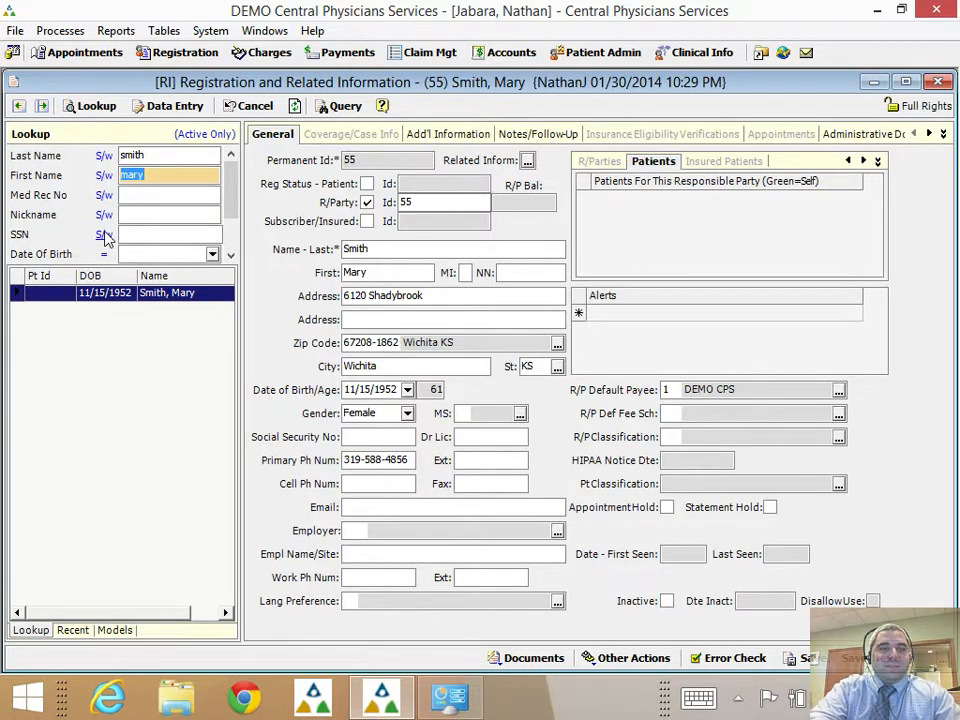
{"action": "key", "text": "shift+Tab"}
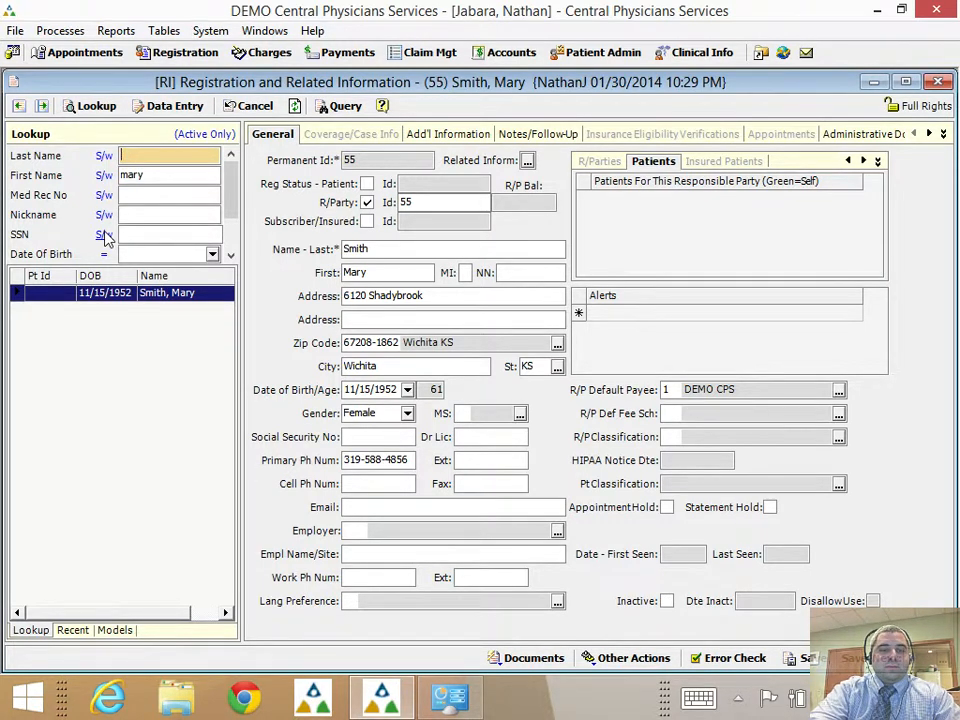
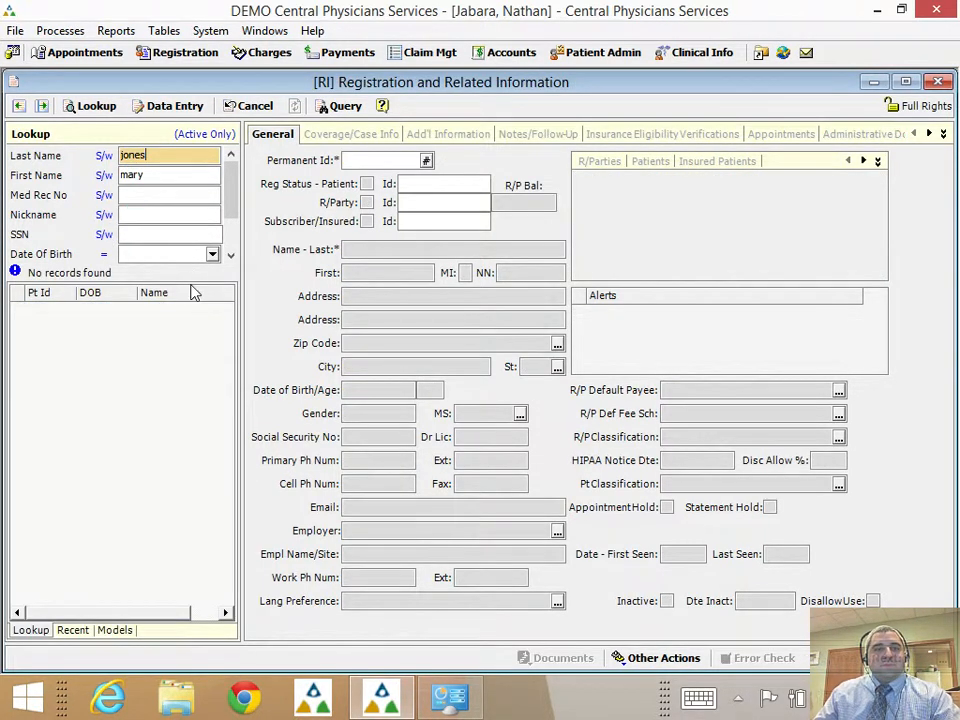
Generate new permanent ID 58 and flag the record as patient, responsible party and subscriber/insured.
{"action": "left_click", "coordinate": [372, 163]}
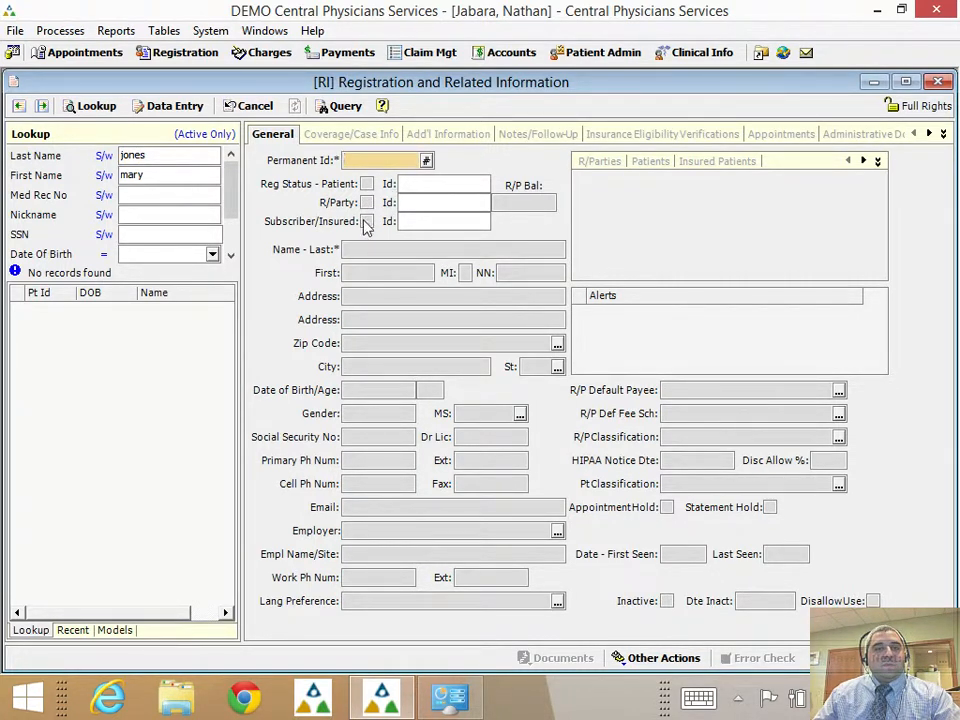
{"action": "left_click", "coordinate": [427, 161]}
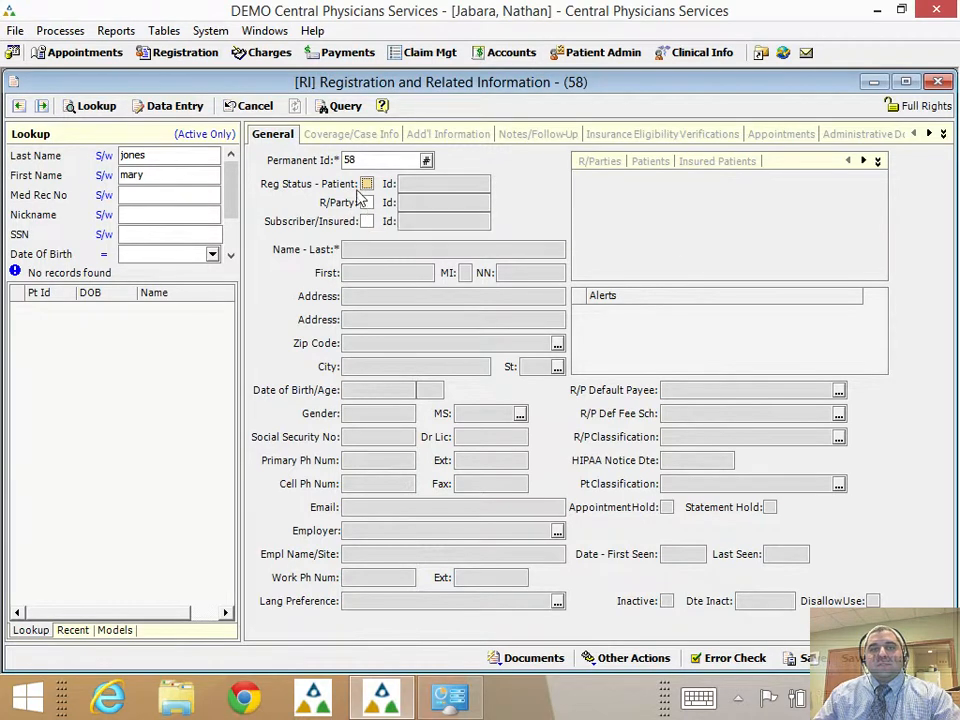
{"action": "left_click", "coordinate": [367, 184]}
{"action": "left_click", "coordinate": [367, 202]}
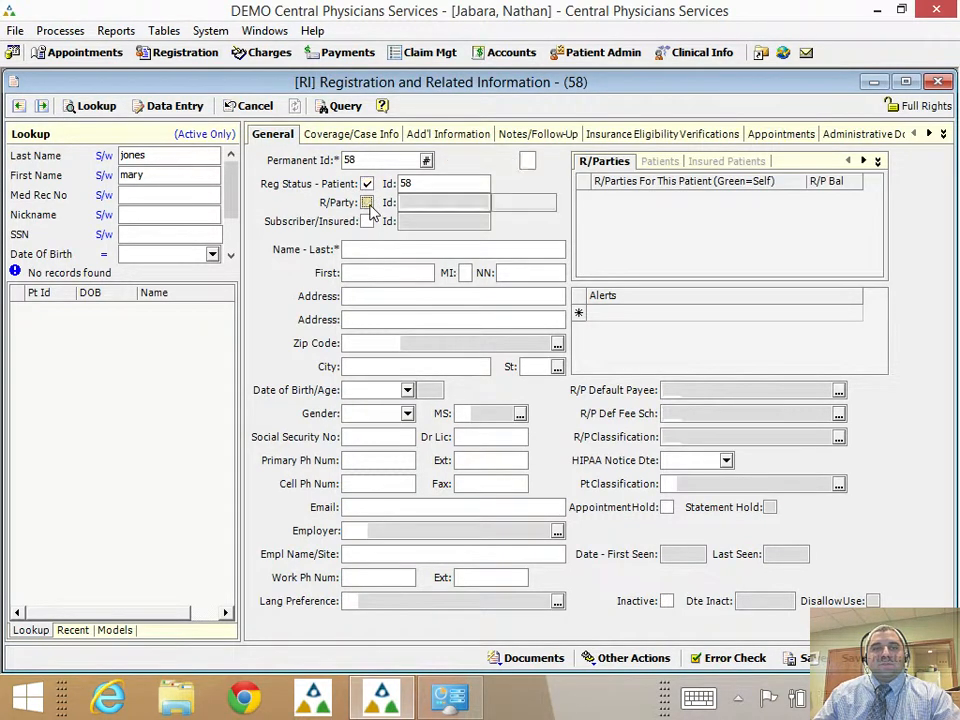
{"action": "left_click", "coordinate": [367, 221]}
{"action": "left_click", "coordinate": [375, 255]}
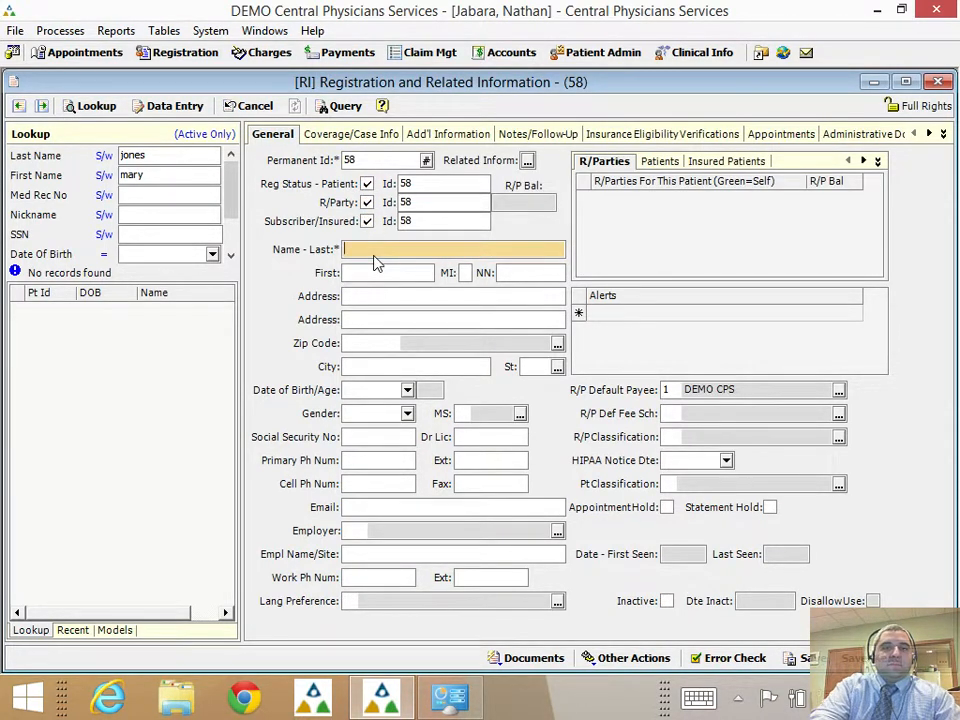
Enter the patient's last name, first name and street address.
{"action": "key", "text": "Tab"}
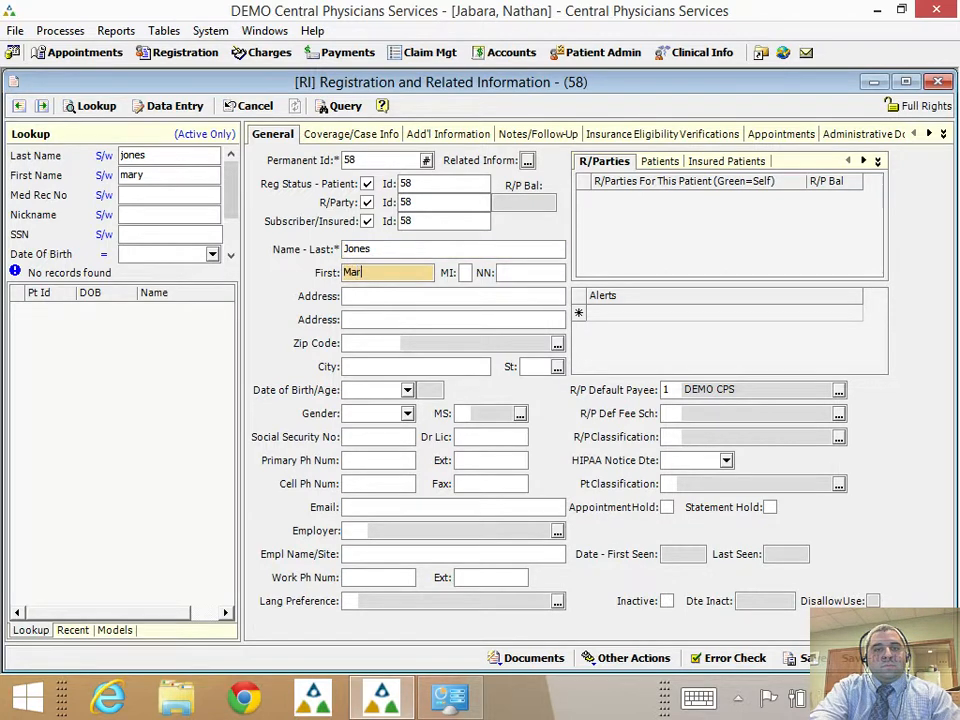
{"action": "key", "text": "Tab"}
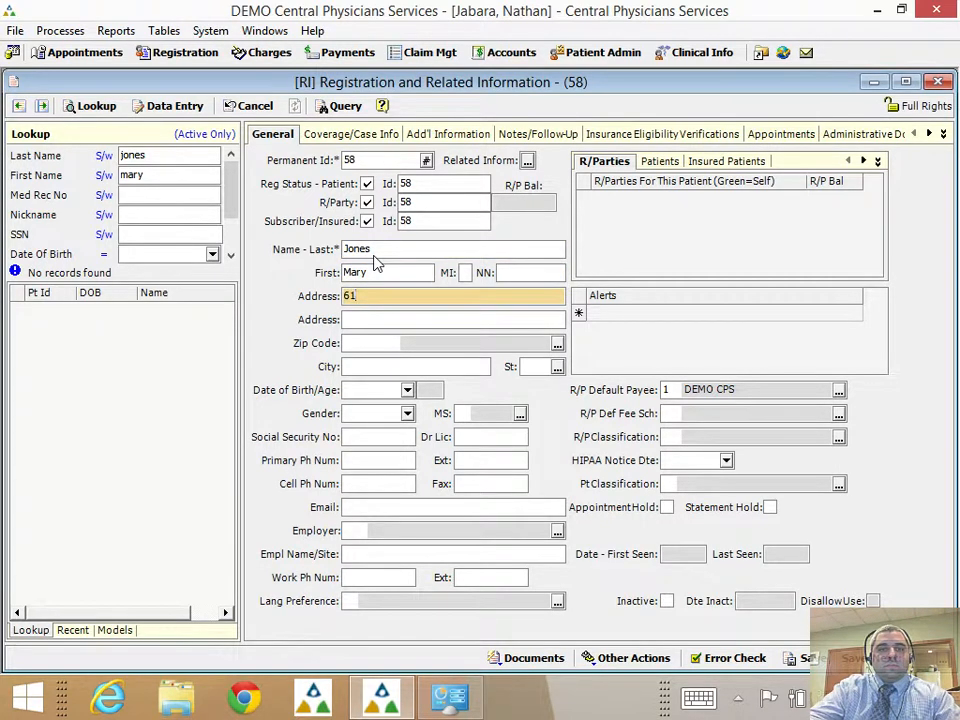
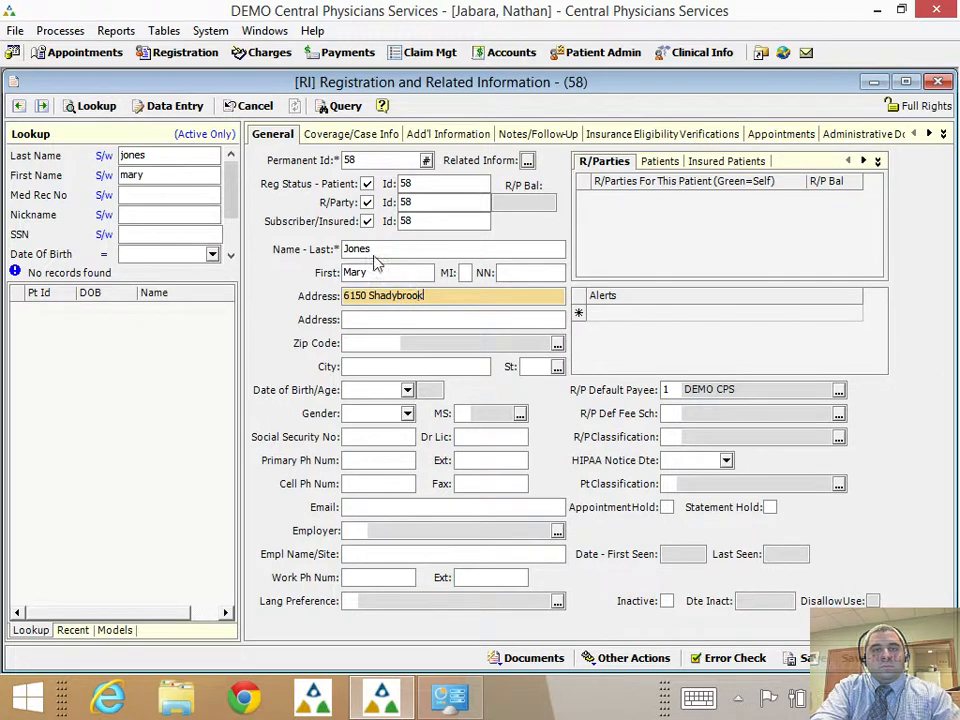
{"action": "key", "text": "Tab"}
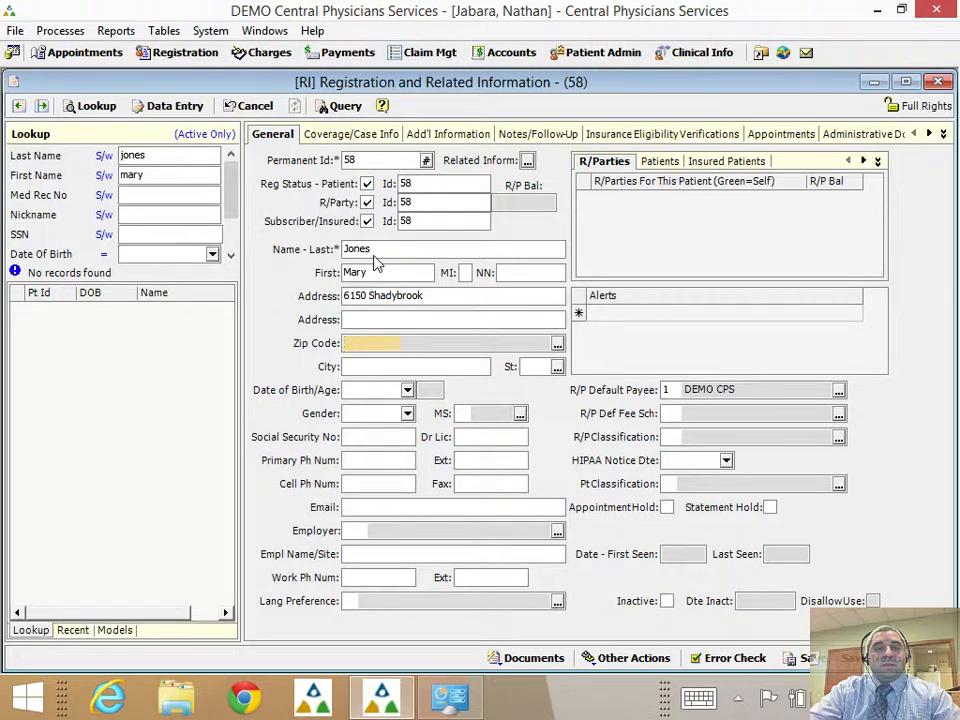
Enter the patient's zip code and save it as a new Wichita, KS zip code record.
{"action": "type", "text": "67208-"}
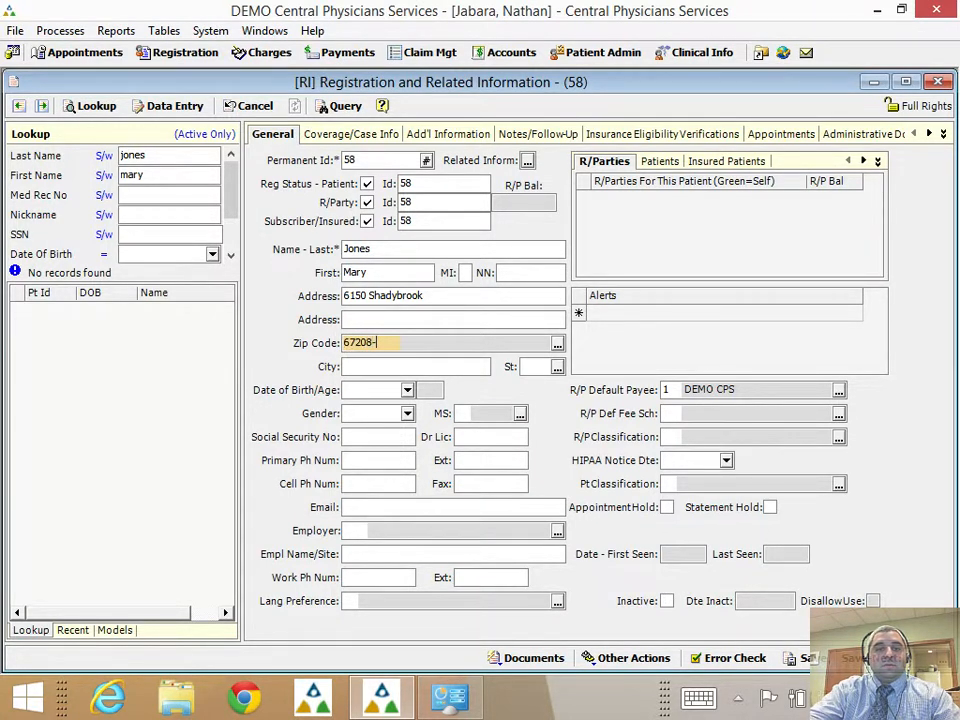
{"action": "type", "text": "4518"}
{"action": "left_click", "coordinate": [369, 253]}
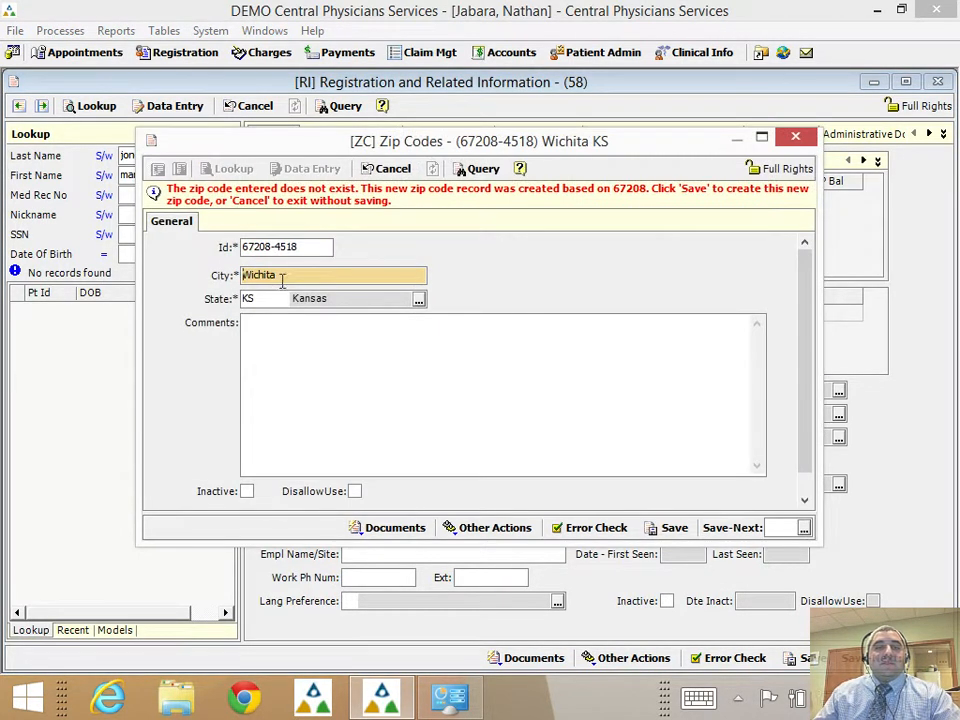
{"action": "left_click", "coordinate": [652, 531]}
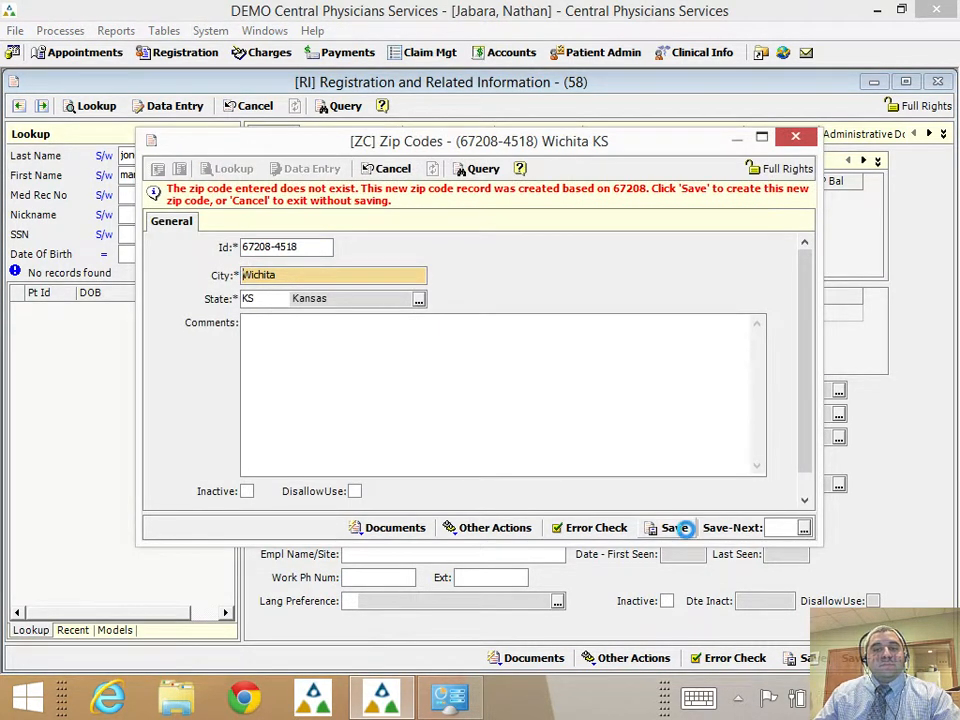
{"action": "left_click", "coordinate": [387, 388]}
{"action": "key", "text": "Tab"}
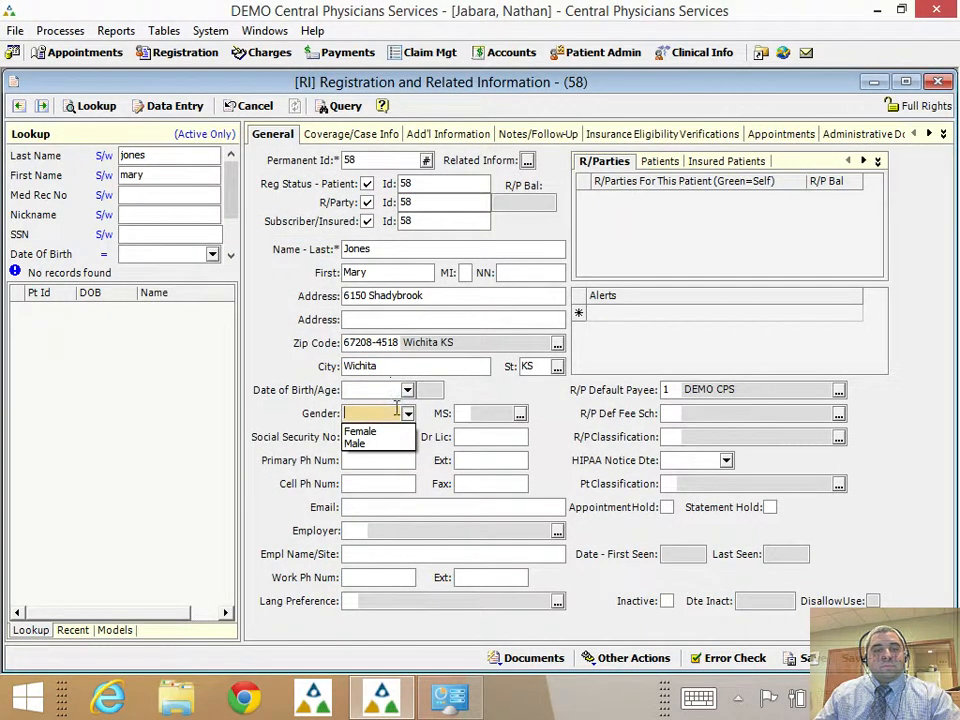
{"action": "key", "text": "shift+Tab"}
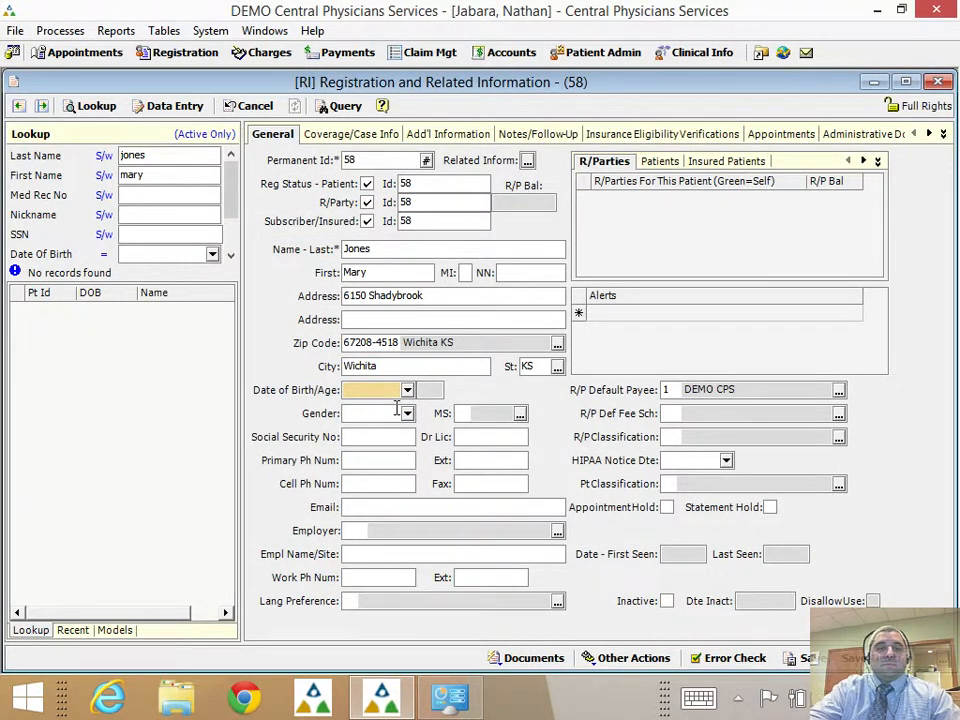
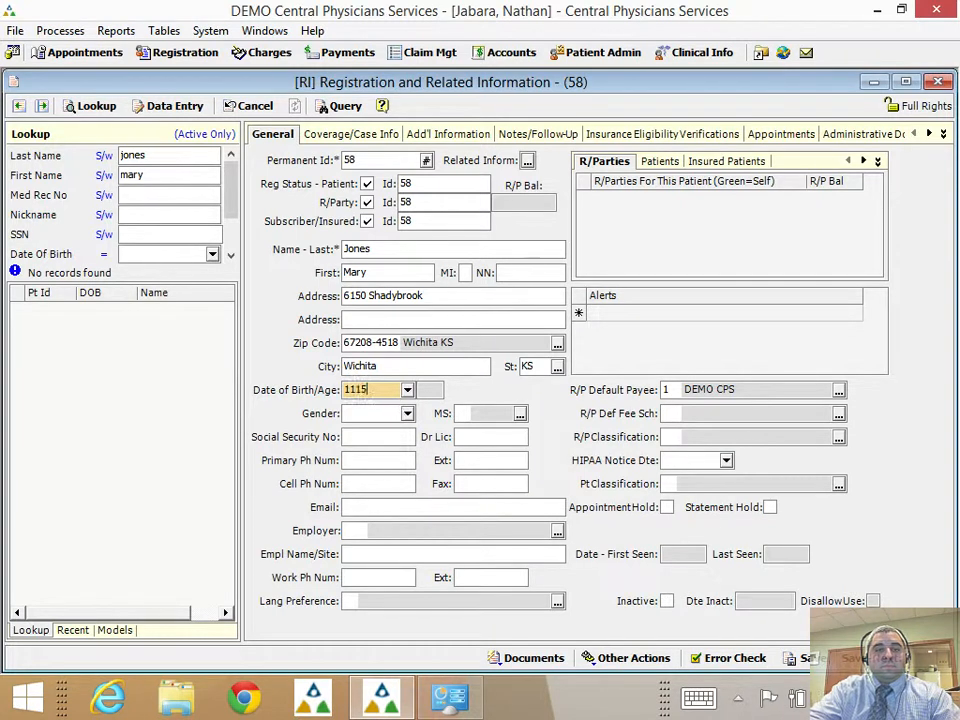
{"action": "key", "text": "Tab"}
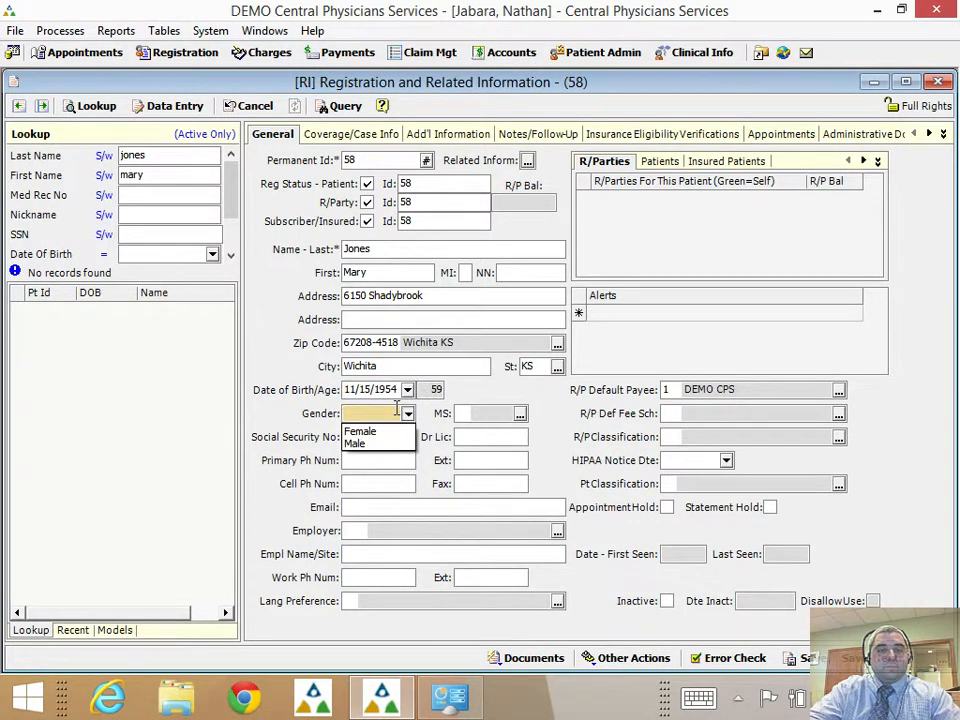
{"action": "key", "text": "m"}
{"action": "key", "text": "Tab"}
{"action": "key", "text": "shift+Tab"}
{"action": "key", "text": "shift+Tab"}
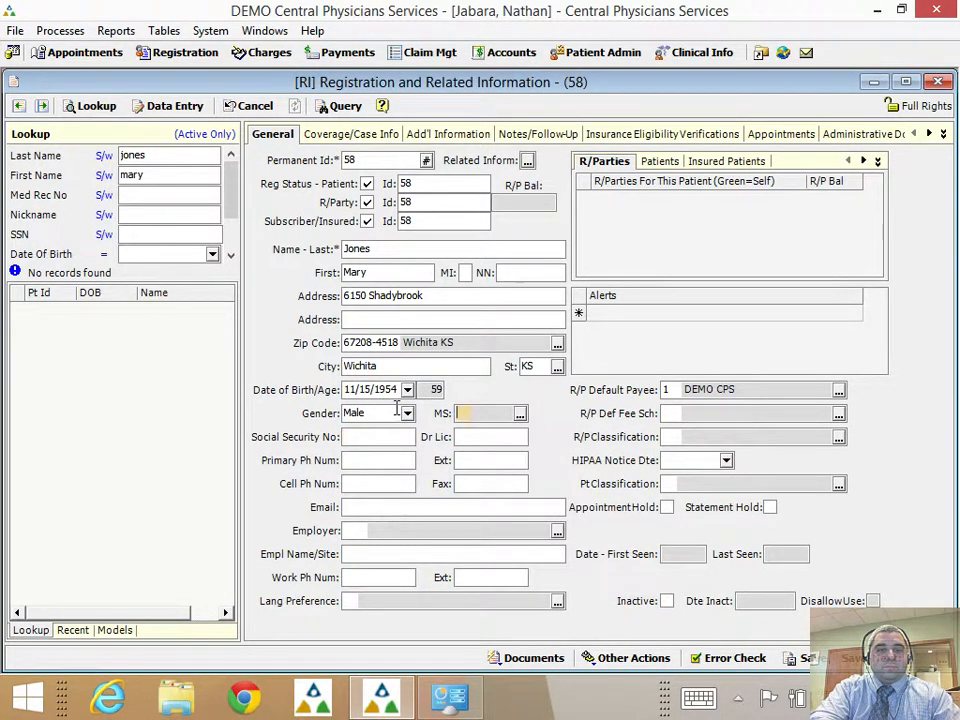
{"action": "key", "text": "Delete"}
{"action": "key", "text": "Delete"}
{"action": "key", "text": "Delete"}
{"action": "type", "text": "f"}
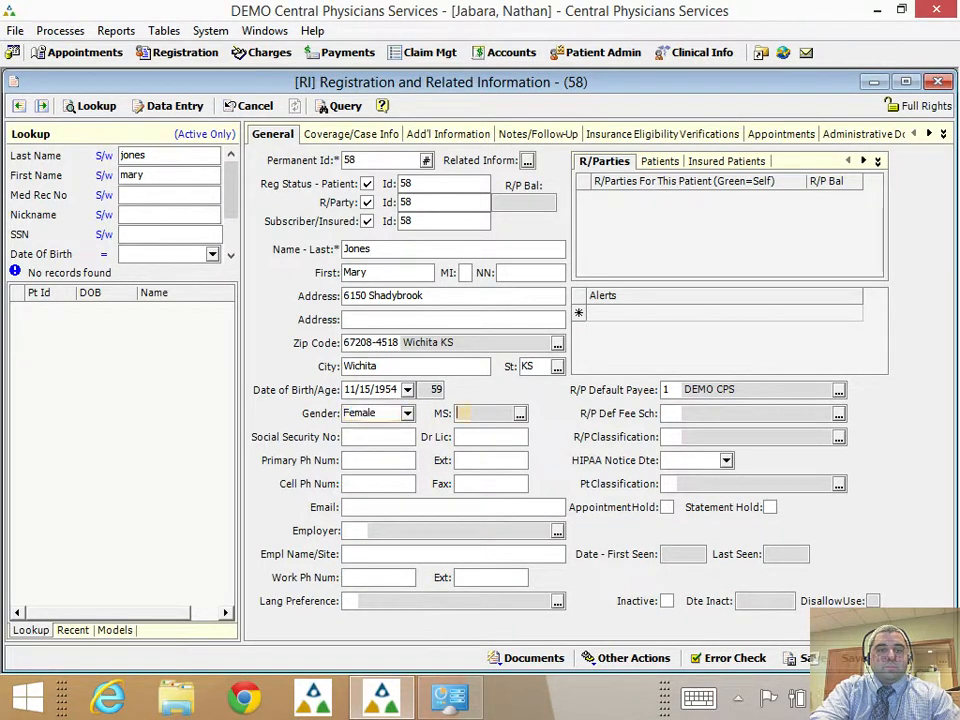
{"action": "key", "text": "Tab"}
{"action": "key", "text": "Tab"}
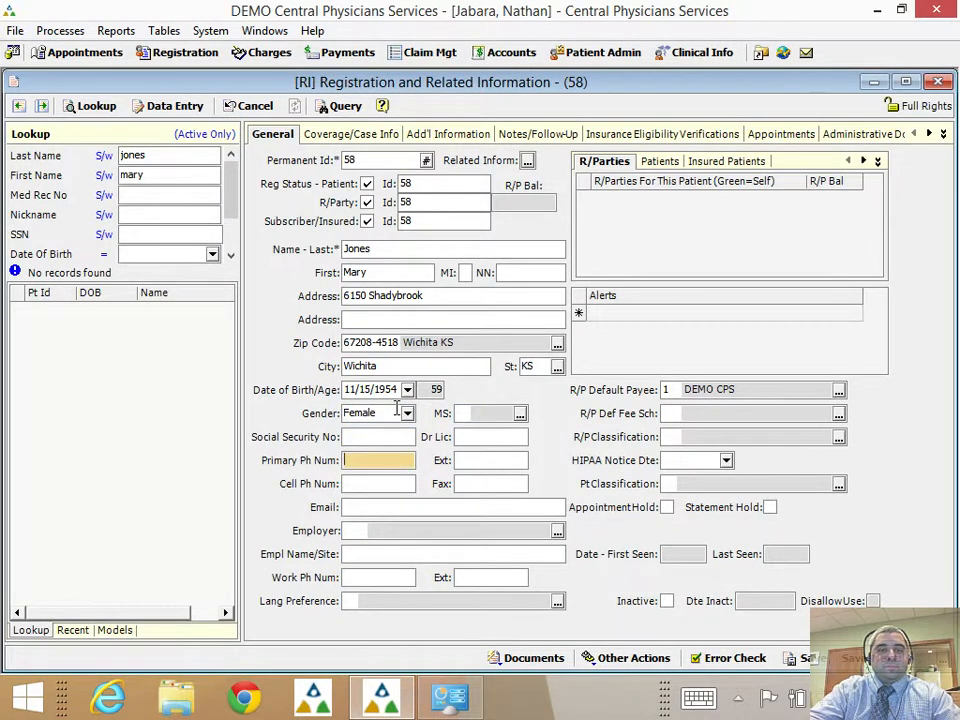
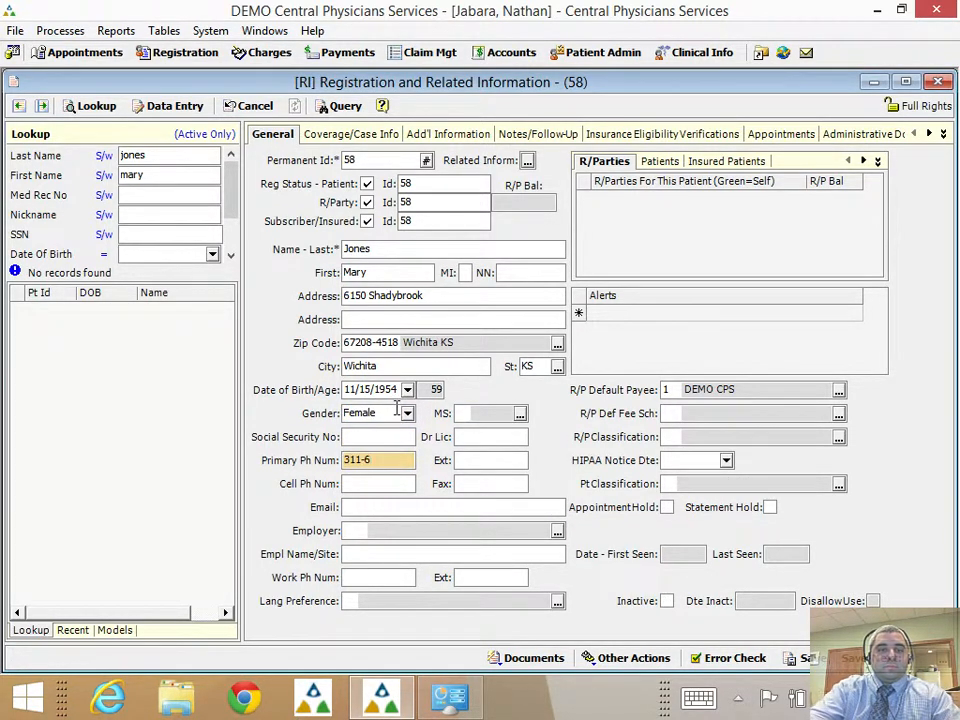
Fill in the patient's primary phone number and e-mail address.
{"action": "key", "text": "Tab"}
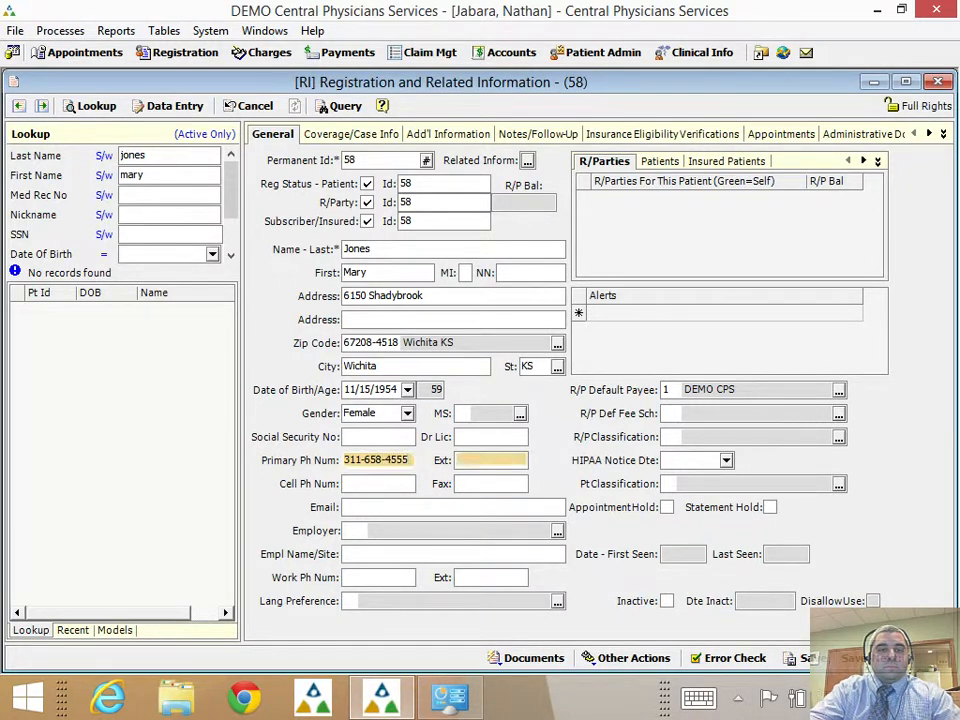
{"action": "key", "text": "Tab"}
{"action": "key", "text": "Tab"}
{"action": "key", "text": "Tab"}
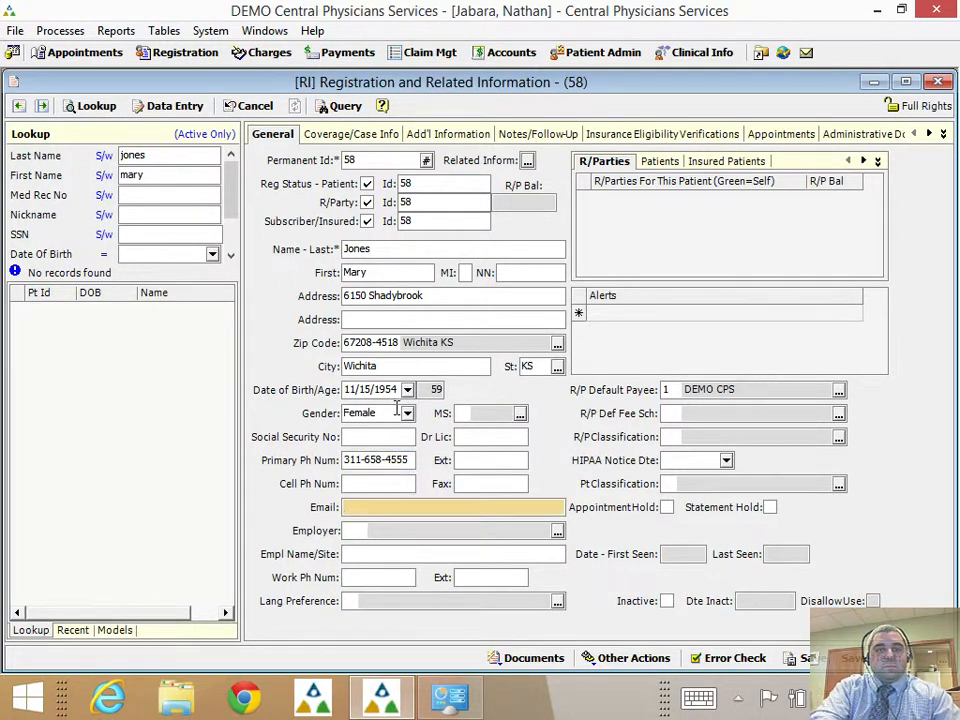
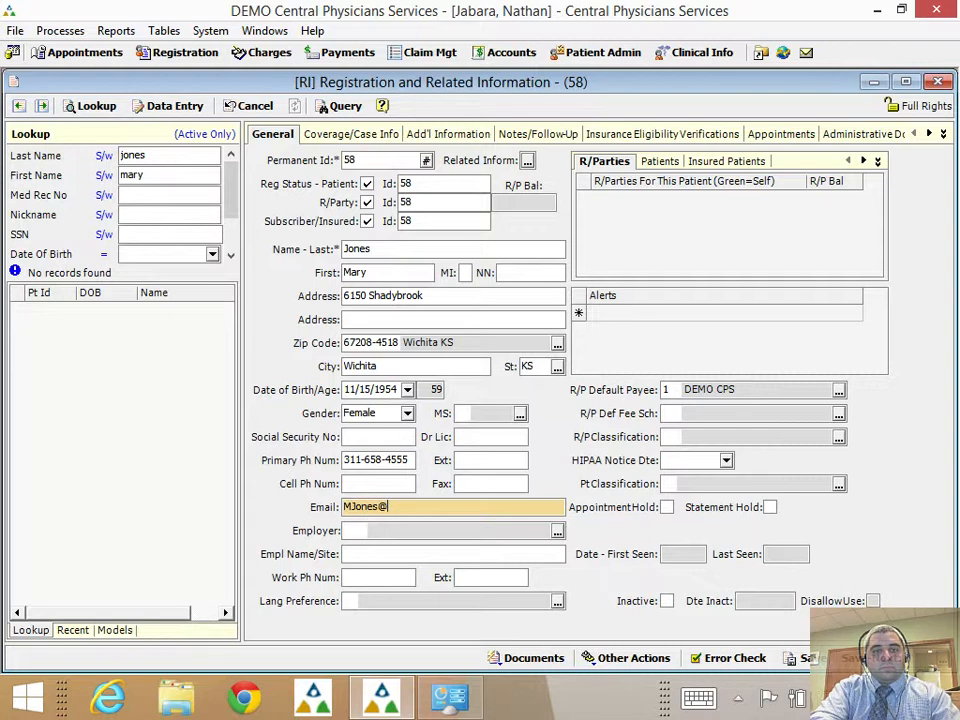
{"action": "key", "text": "Tab"}
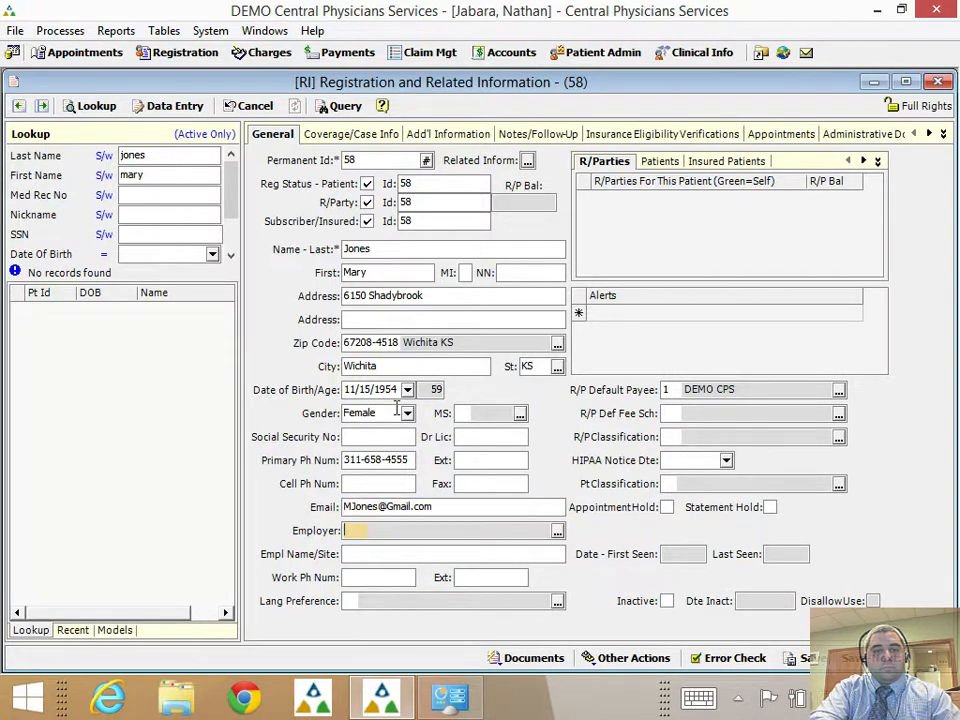
{"action": "left_click", "coordinate": [557, 531]}
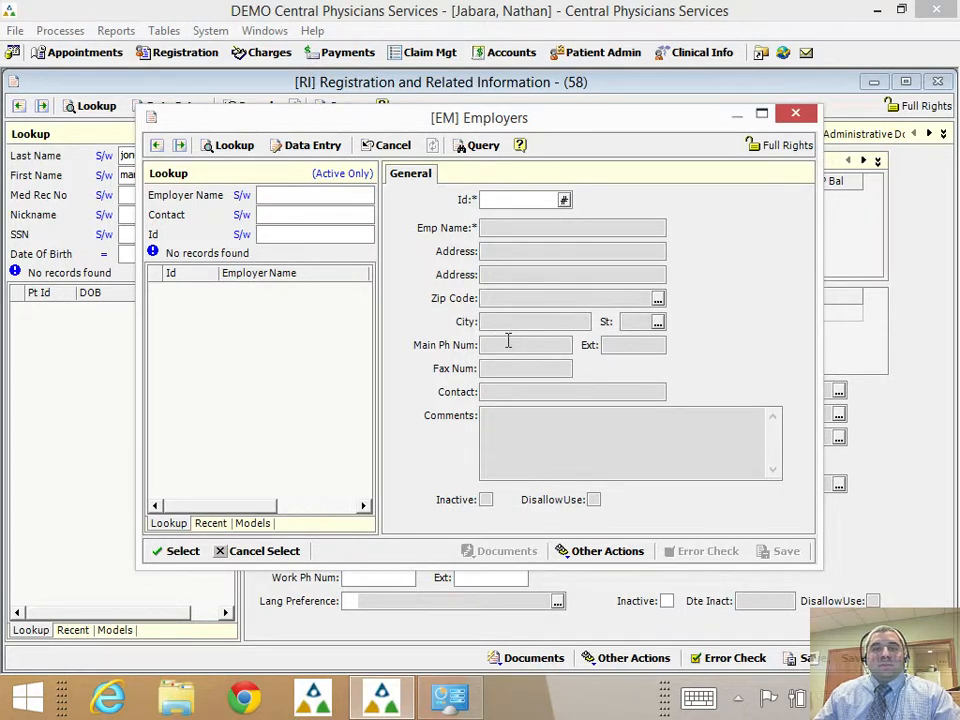
Close the Employers list without choosing one and enter Walmart as the employer name/site.
{"action": "left_click", "coordinate": [507, 328]}
{"action": "left_click", "coordinate": [497, 393]}
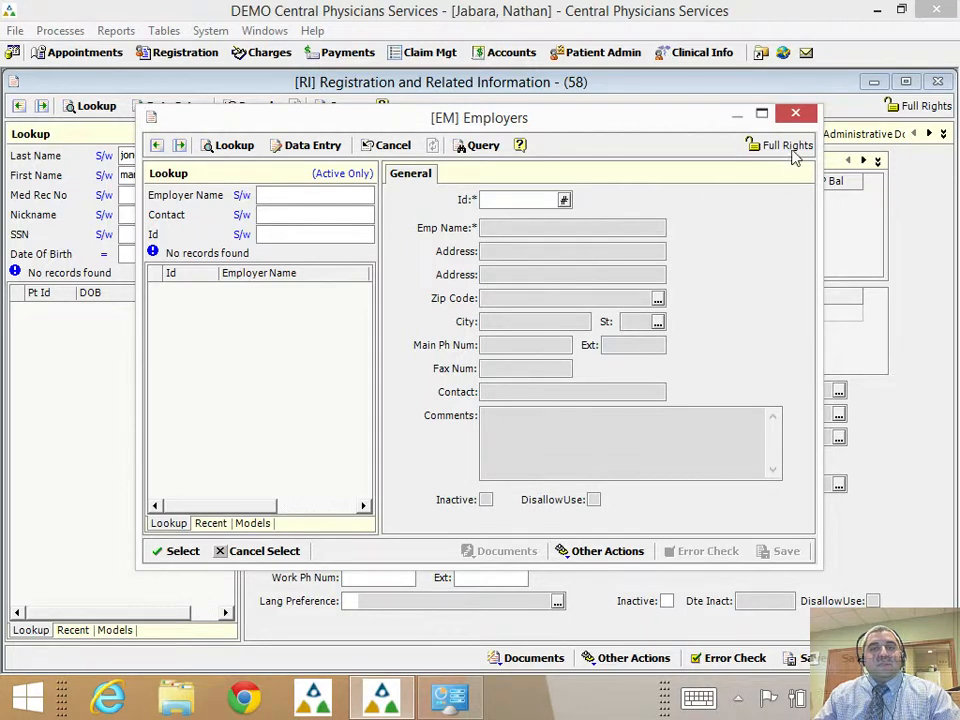
{"action": "left_click", "coordinate": [797, 114]}
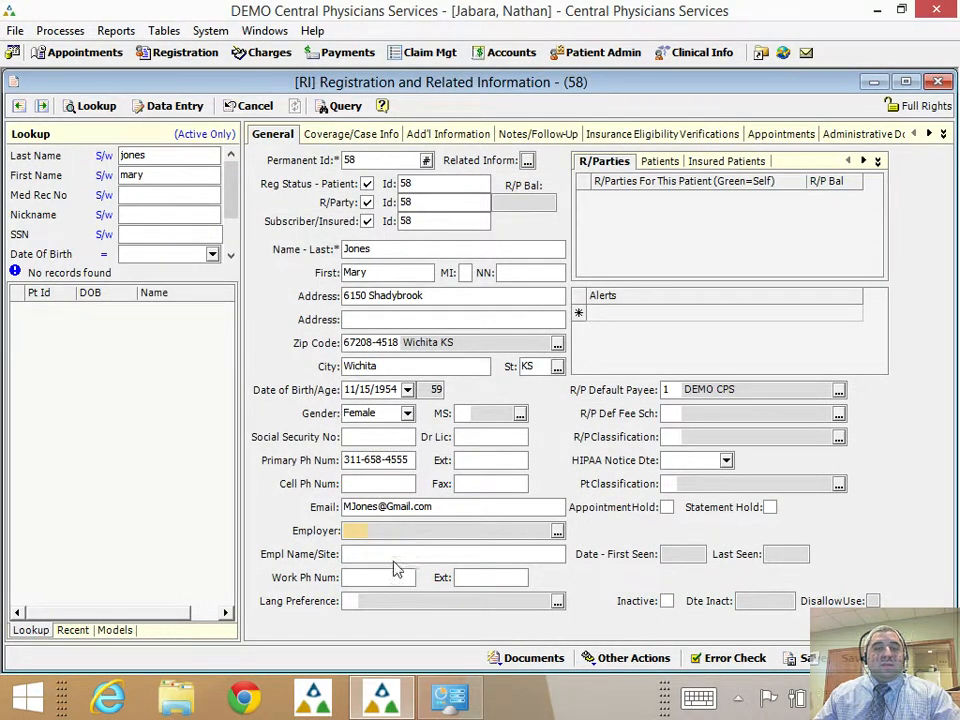
{"action": "key", "text": "Tab"}
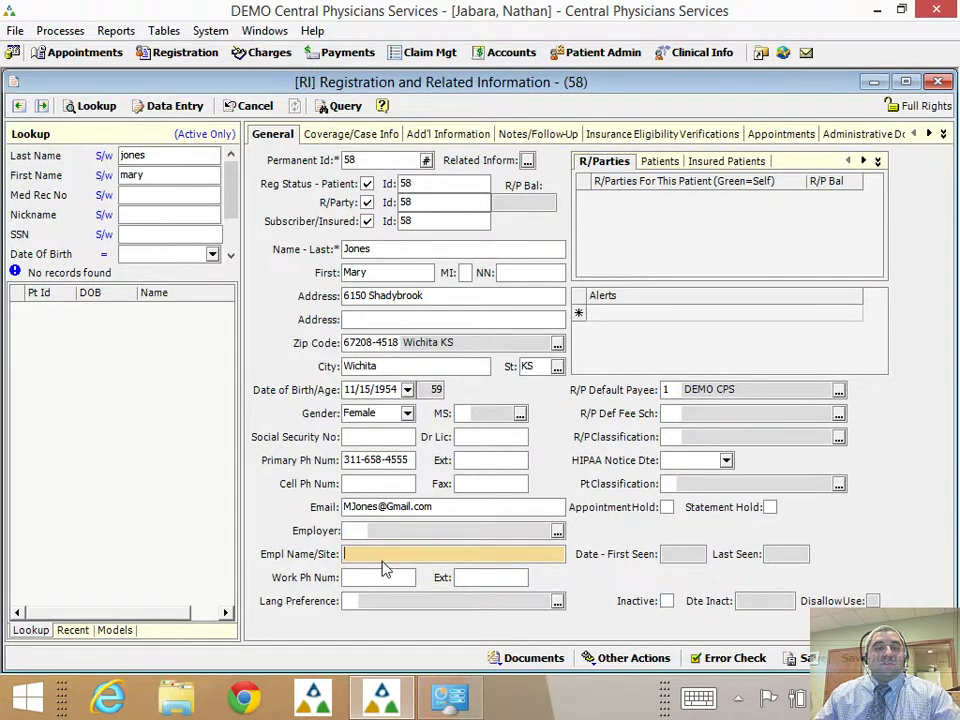
{"action": "type", "text": "Walmar"}
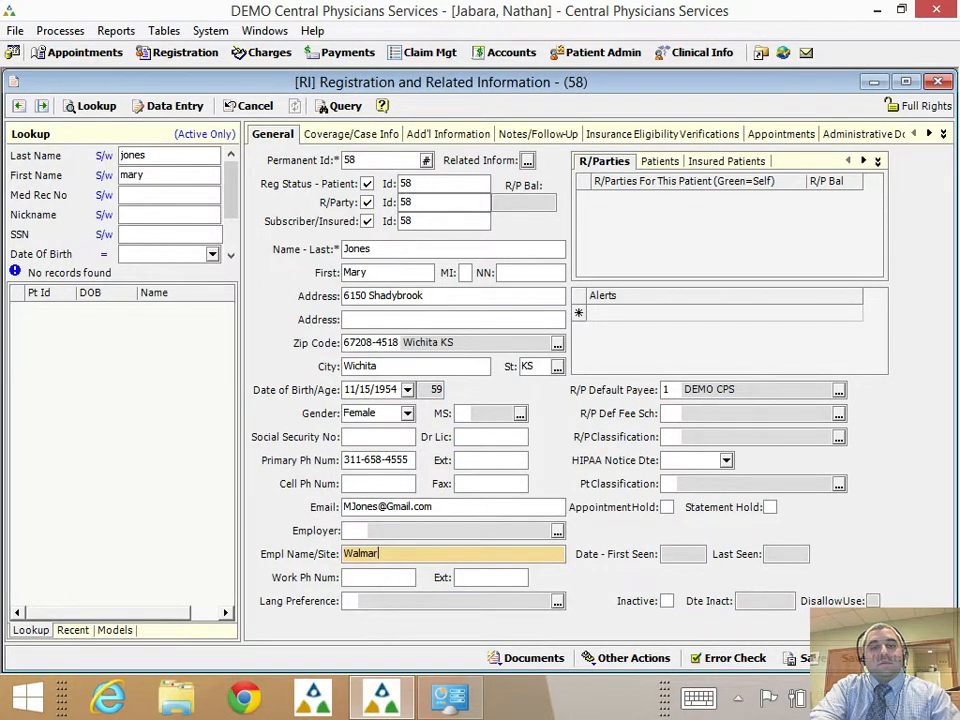
{"action": "type", "text": "t"}
{"action": "key", "text": "Tab"}
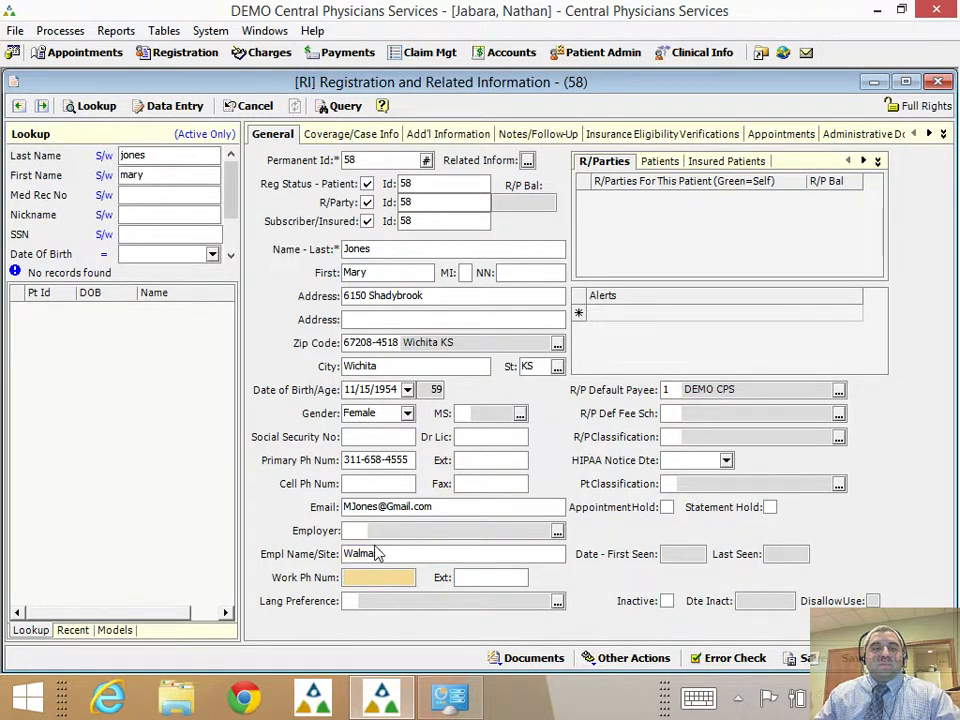
Create a case titled Medicare with financial class M, billing provider 1 and facility 1 Office.
{"action": "left_click", "coordinate": [366, 137]}
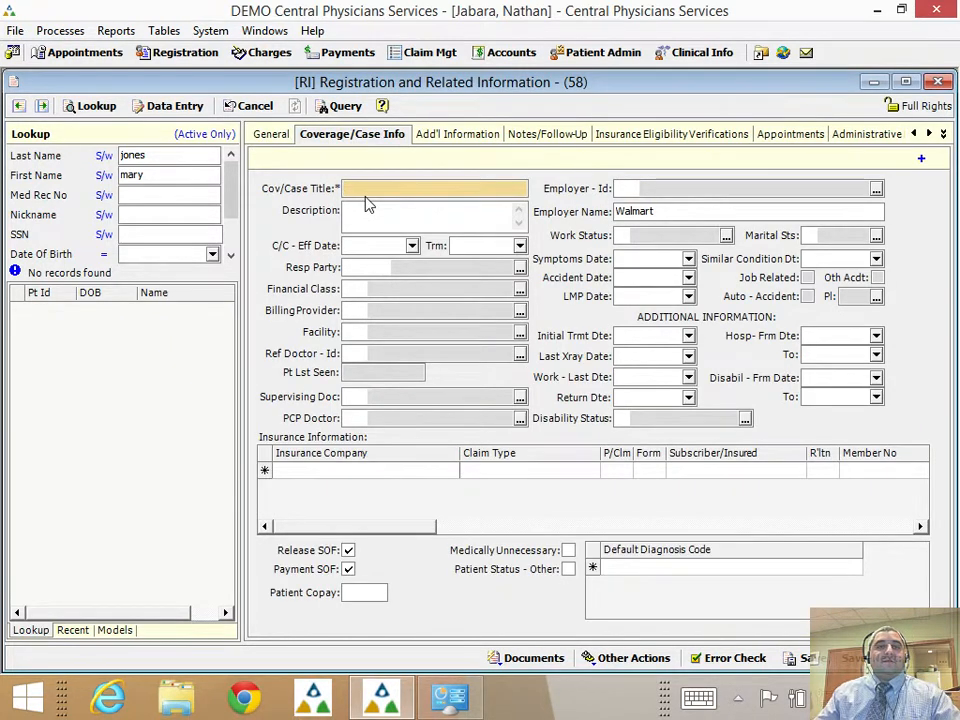
{"action": "type", "text": "Medi"}
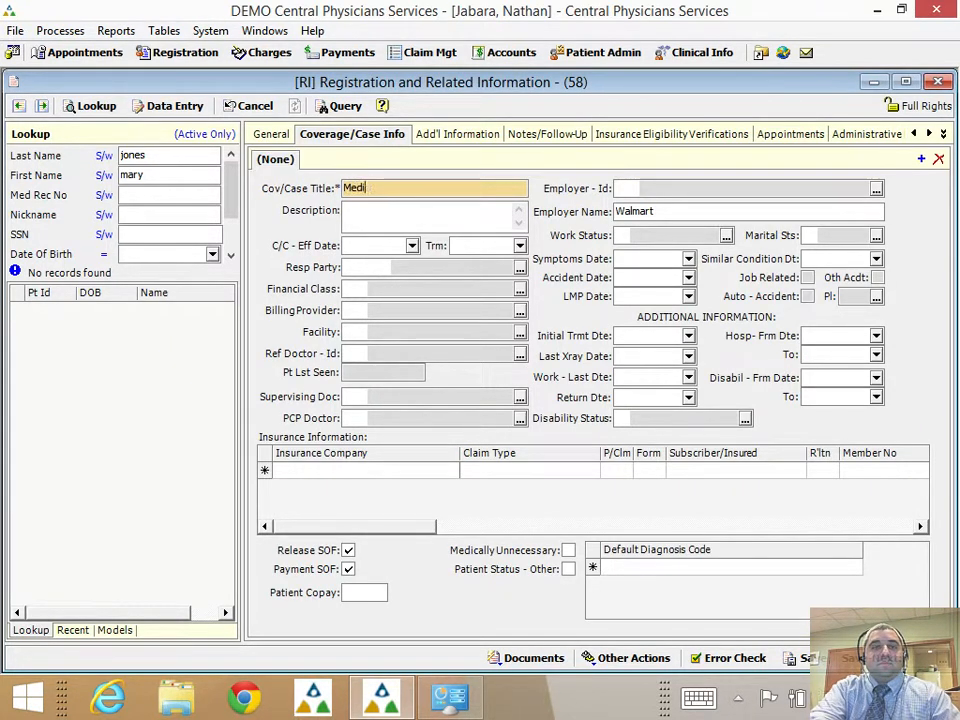
{"action": "type", "text": "care"}
{"action": "key", "text": "Tab"}
{"action": "key", "text": "Tab"}
{"action": "key", "text": "Tab"}
{"action": "key", "text": "Tab"}
{"action": "key", "text": "Tab"}
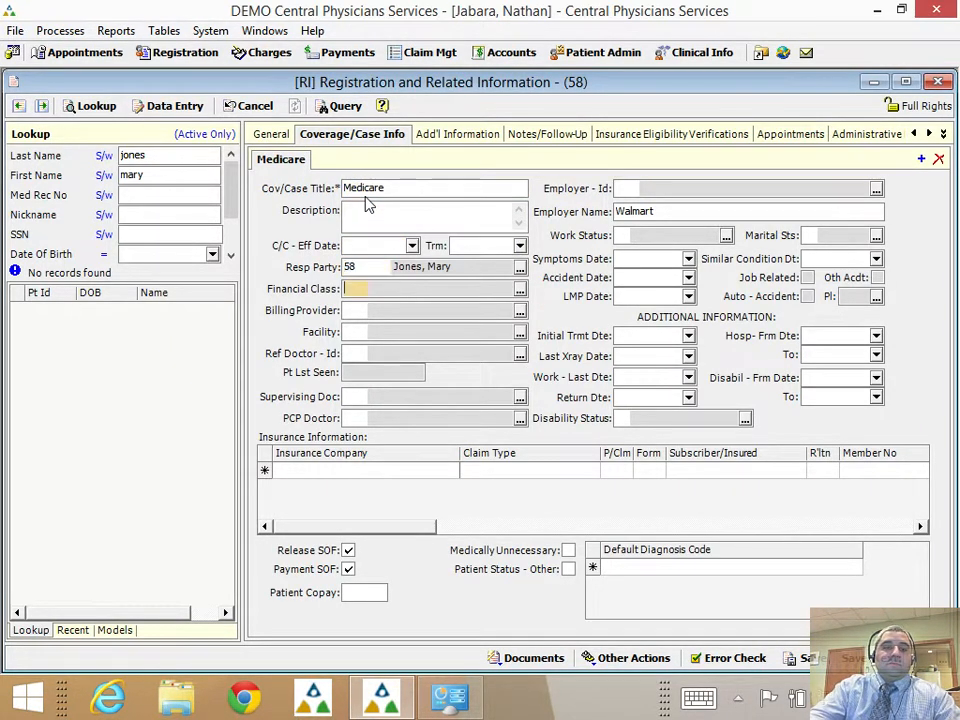
{"action": "type", "text": "M"}
{"action": "key", "text": "Tab"}
{"action": "type", "text": "1"}
{"action": "key", "text": "Tab"}
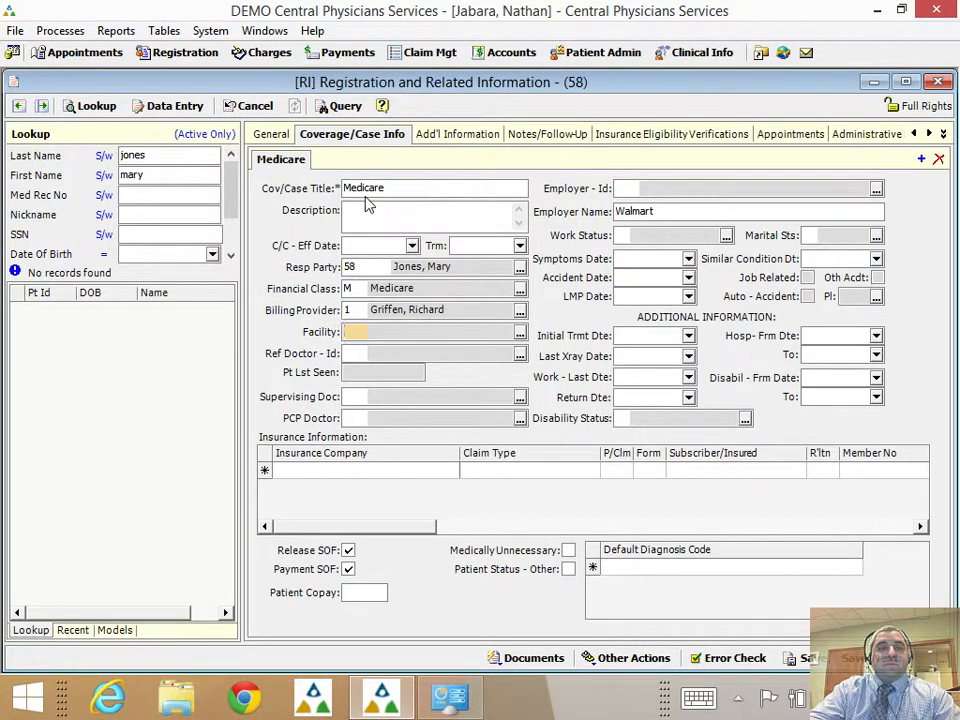
{"action": "type", "text": "1"}
{"action": "key", "text": "Tab"}
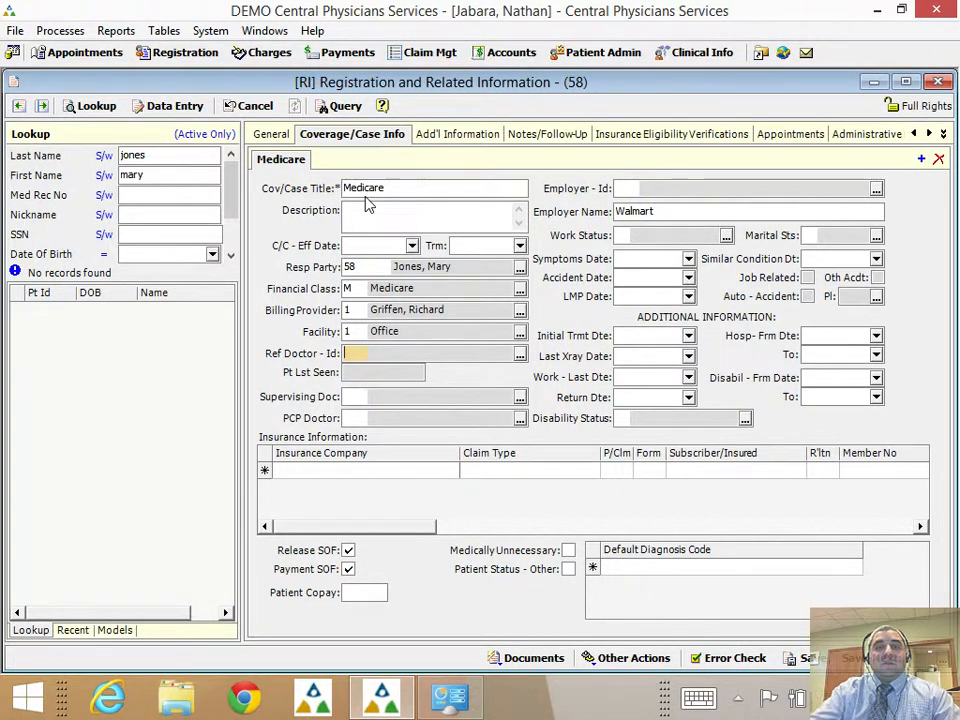
{"action": "left_click", "coordinate": [314, 471]}
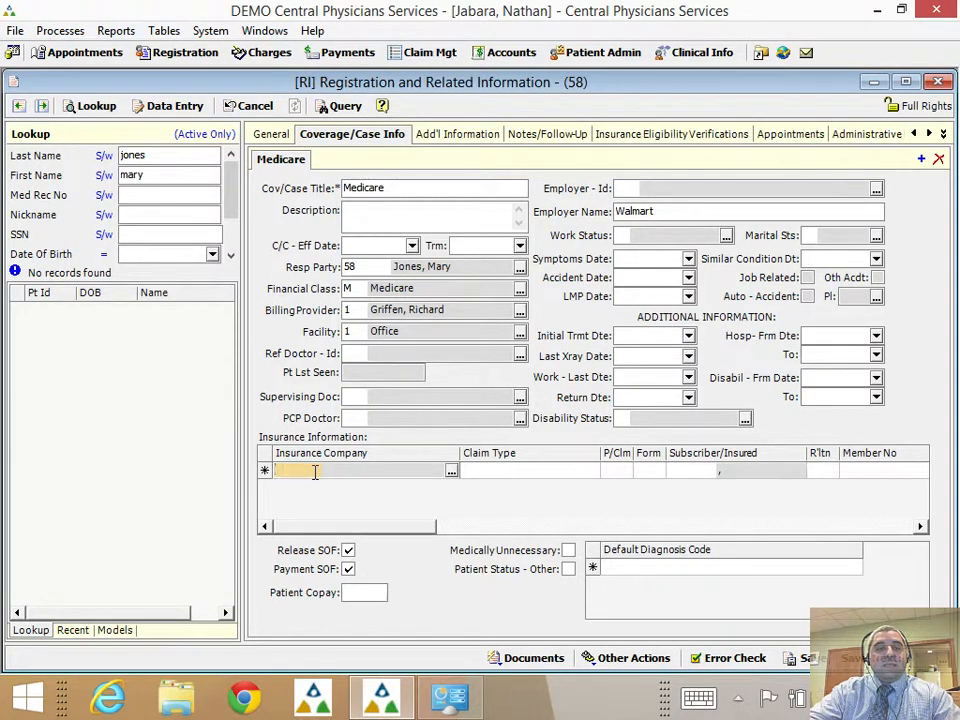
Add insurer 708 KS MEDICARE with its member number, then 154 KS BLUE SHIELD as second insurer.
{"action": "type", "text": "708"}
{"action": "key", "text": "Tab"}
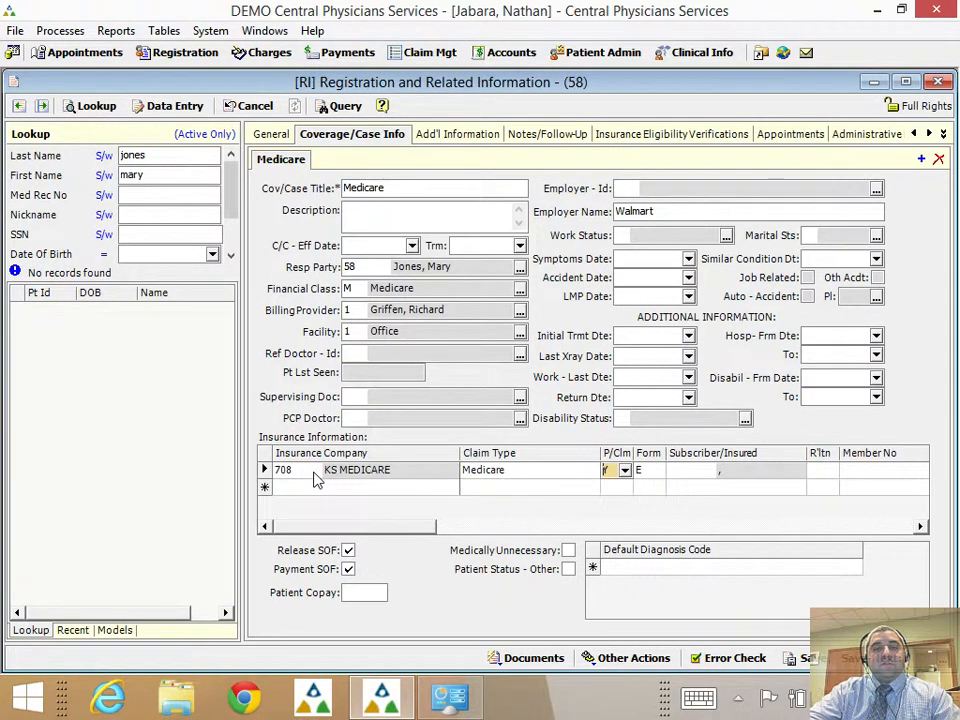
{"action": "key", "text": "Tab"}
{"action": "key", "text": "Tab"}
{"action": "key", "text": "Tab"}
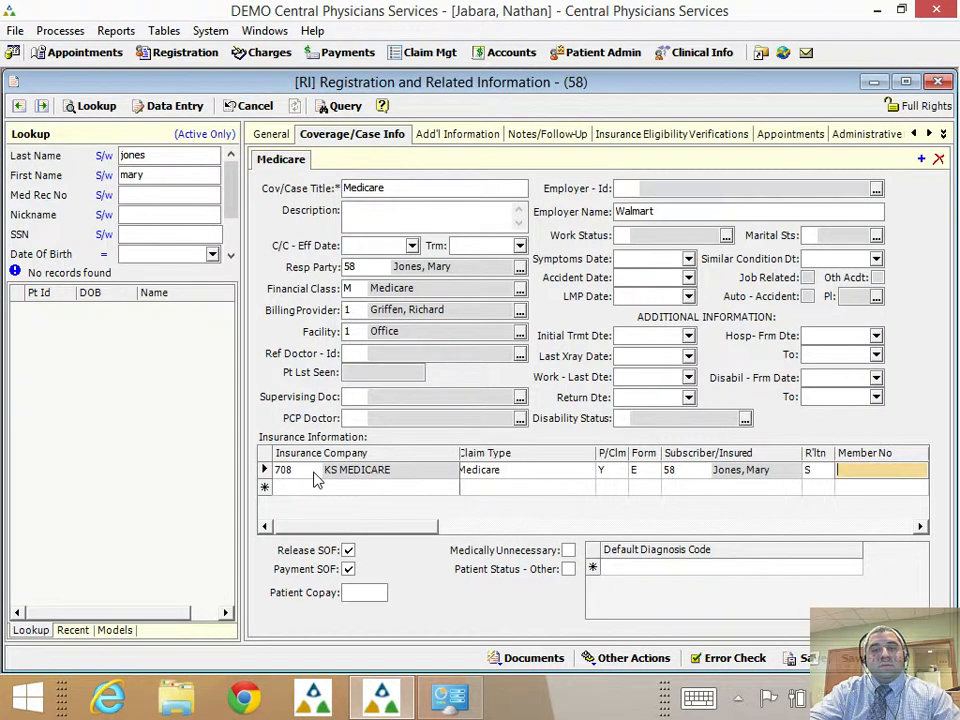
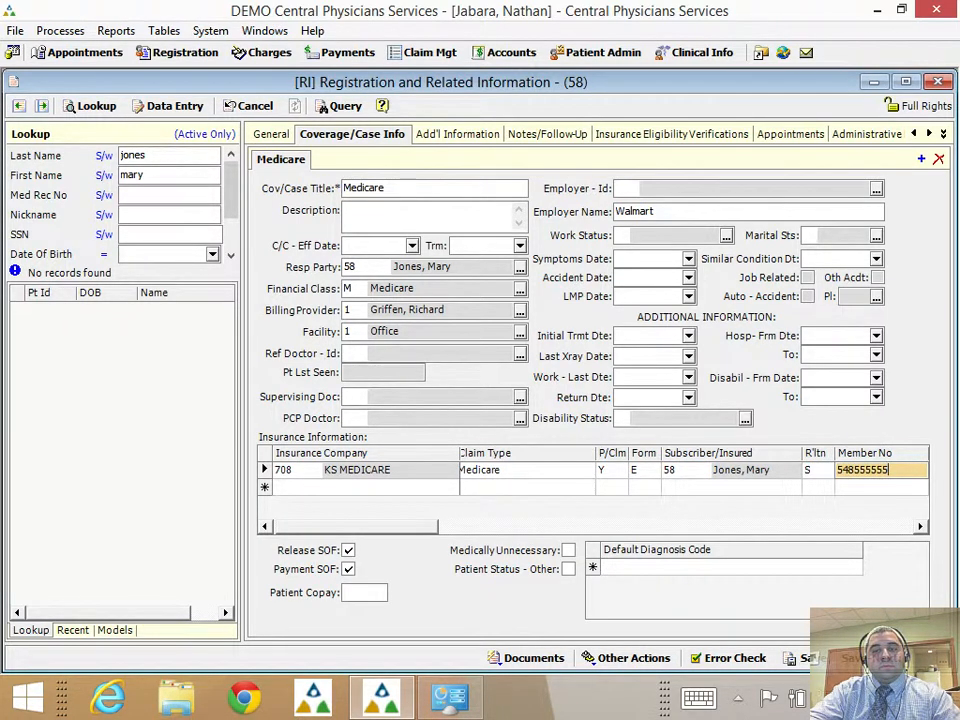
{"action": "key", "text": "Tab"}
{"action": "left_click", "coordinate": [317, 486]}
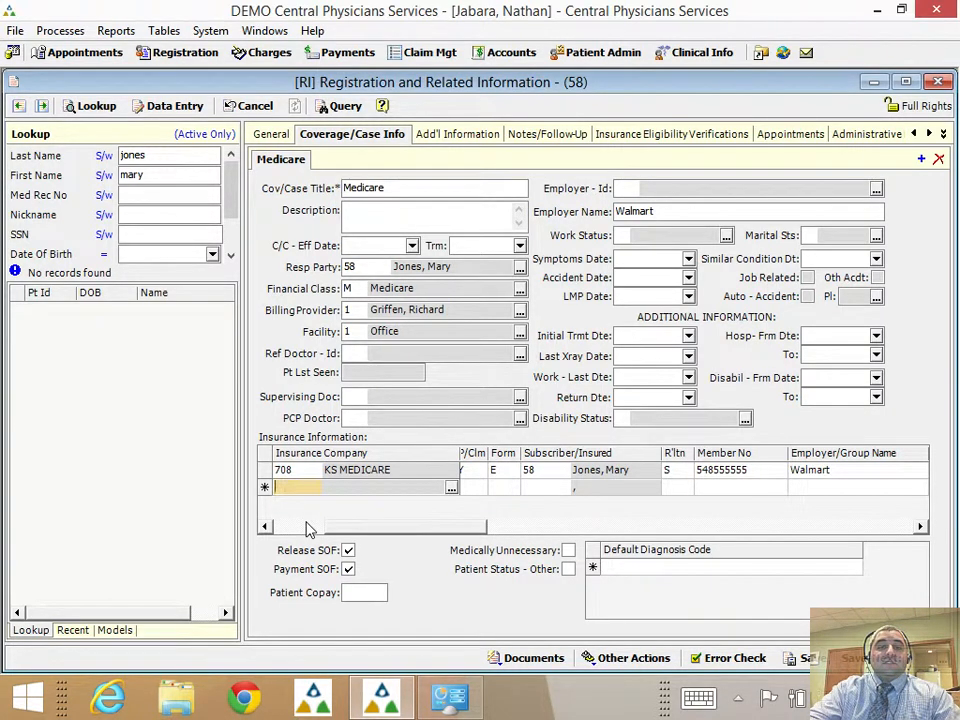
{"action": "type", "text": "154"}
{"action": "key", "text": "Tab"}
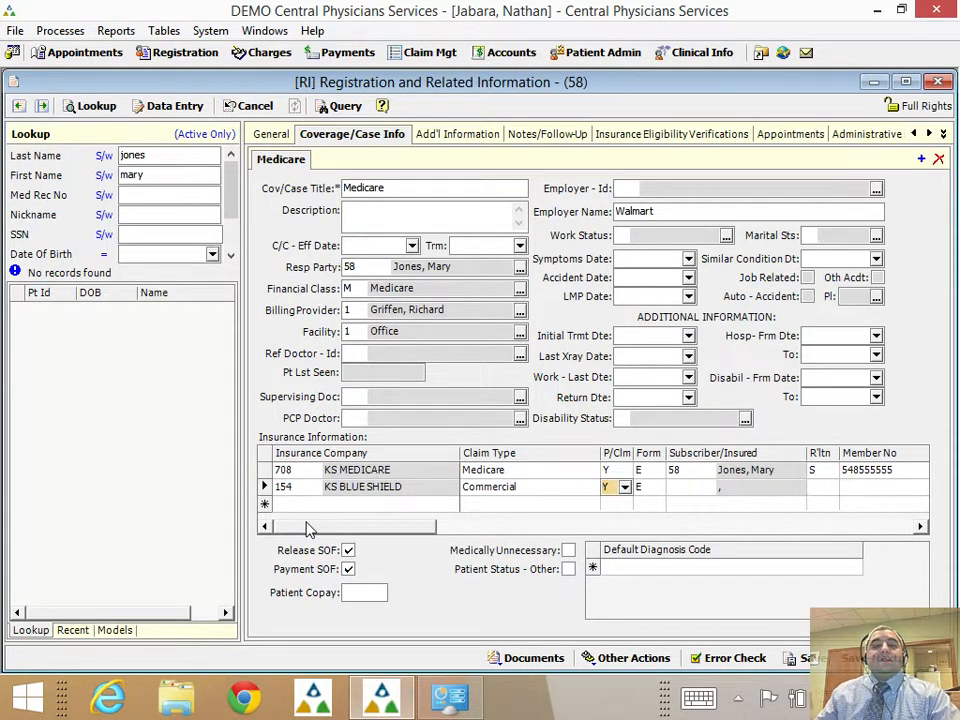
{"action": "left_click", "coordinate": [607, 472]}
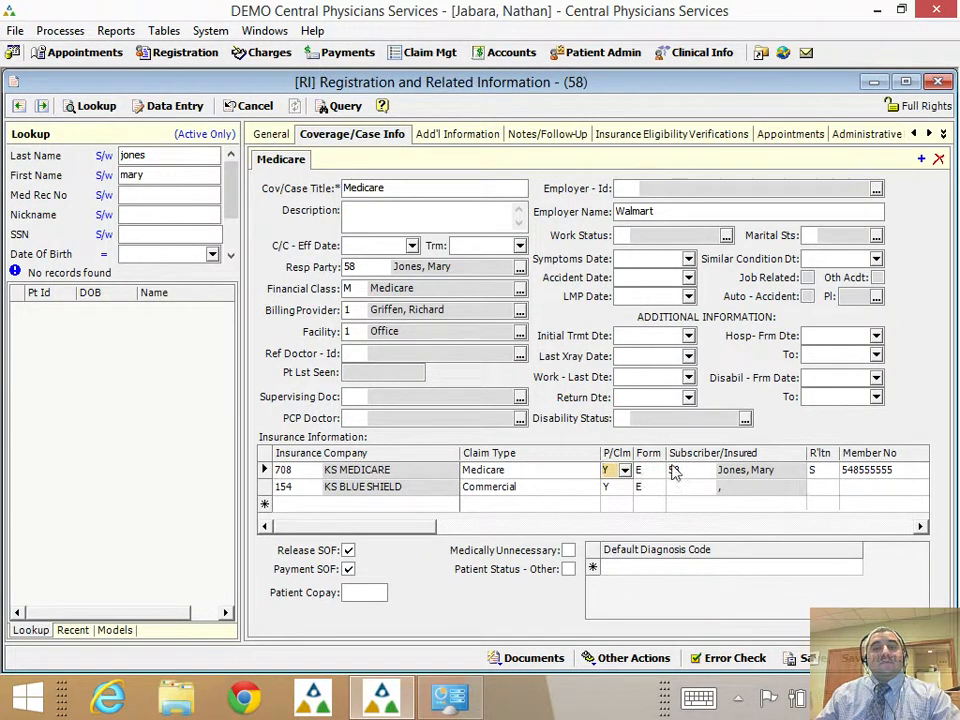
Set the KS BLUE SHIELD primary-claim option to Hold.
{"action": "left_click", "coordinate": [626, 494]}
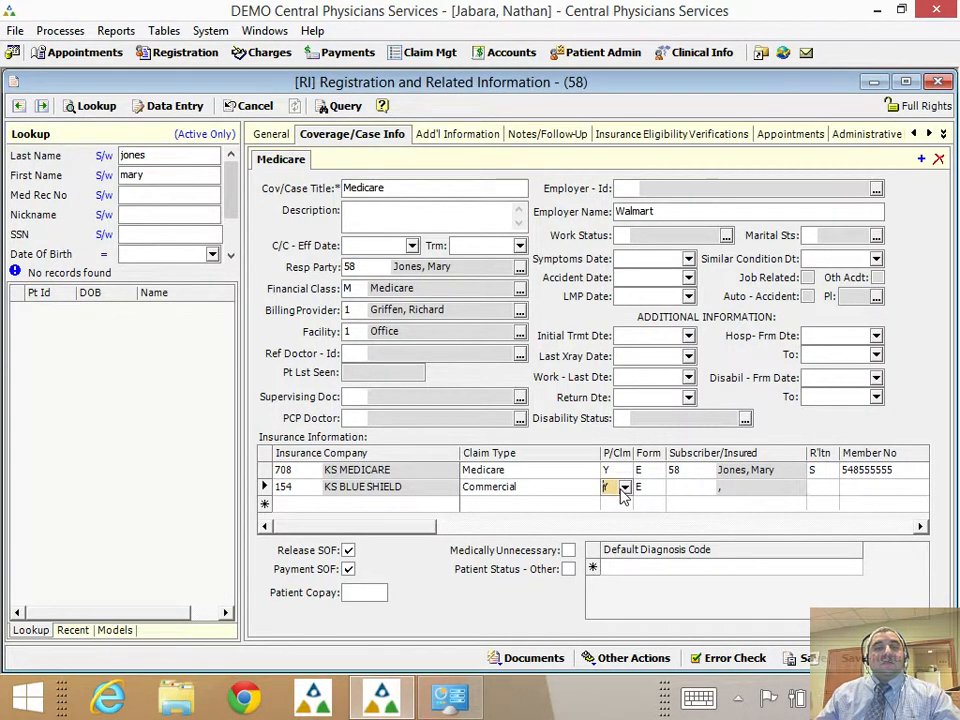
{"action": "left_click", "coordinate": [624, 488]}
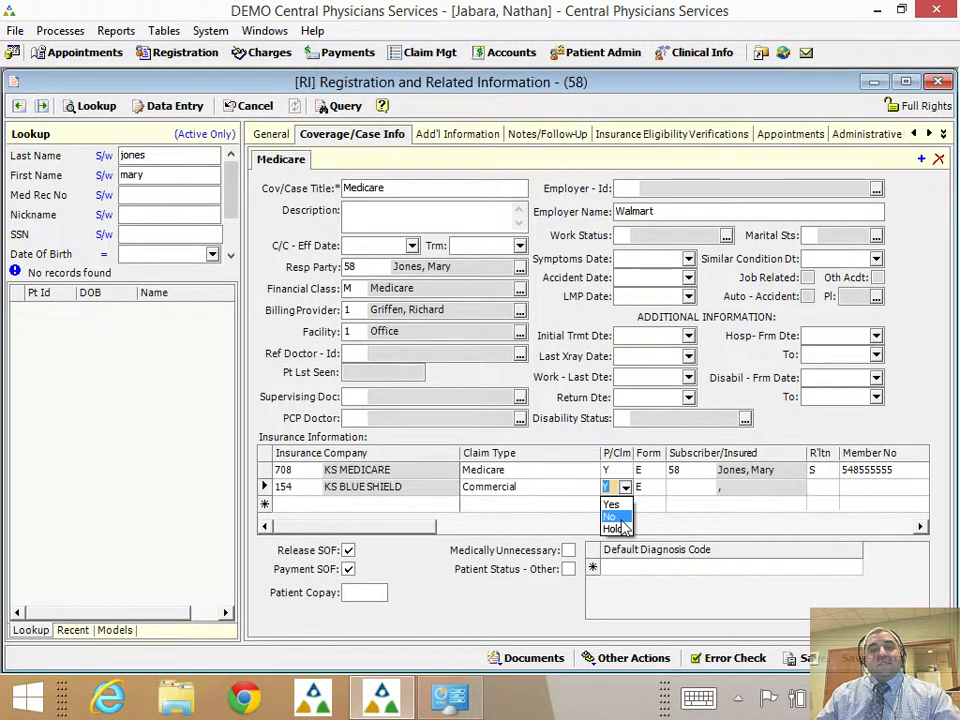
{"action": "key", "text": "Escape"}
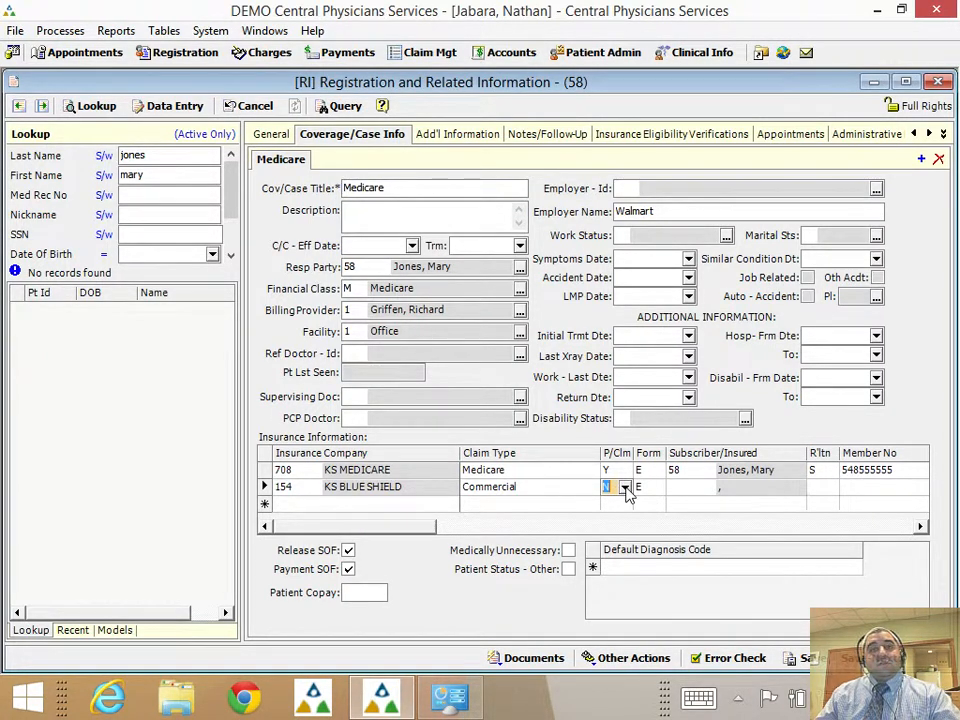
{"action": "left_click", "coordinate": [626, 488]}
{"action": "left_click", "coordinate": [613, 528]}
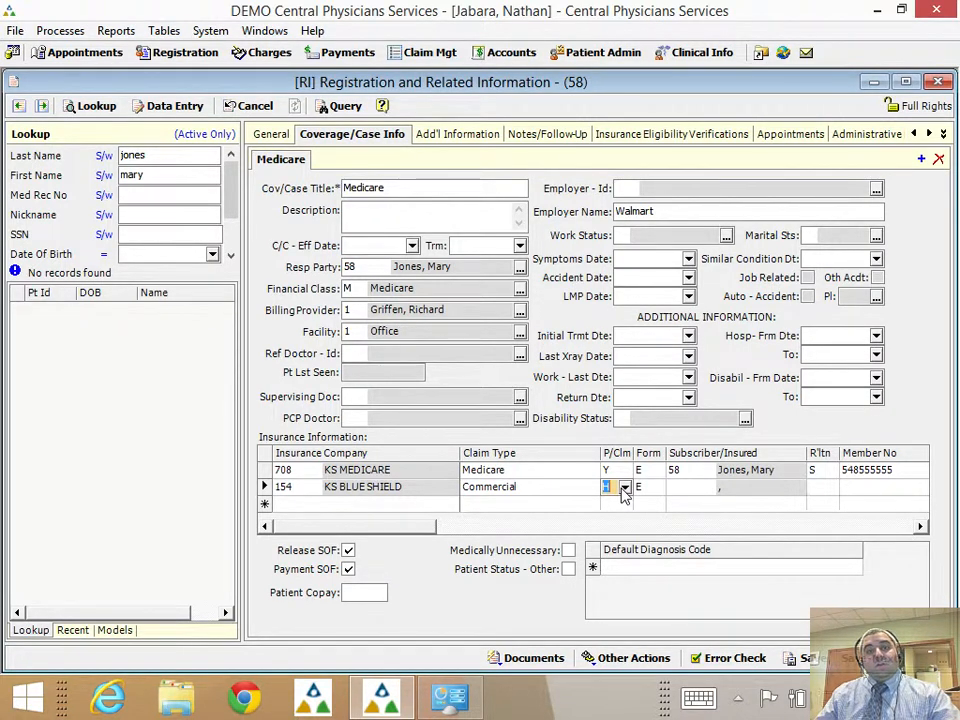
Fill in the patient as KS BLUE SHIELD subscriber and enter its member number.
{"action": "left_click", "coordinate": [685, 487]}
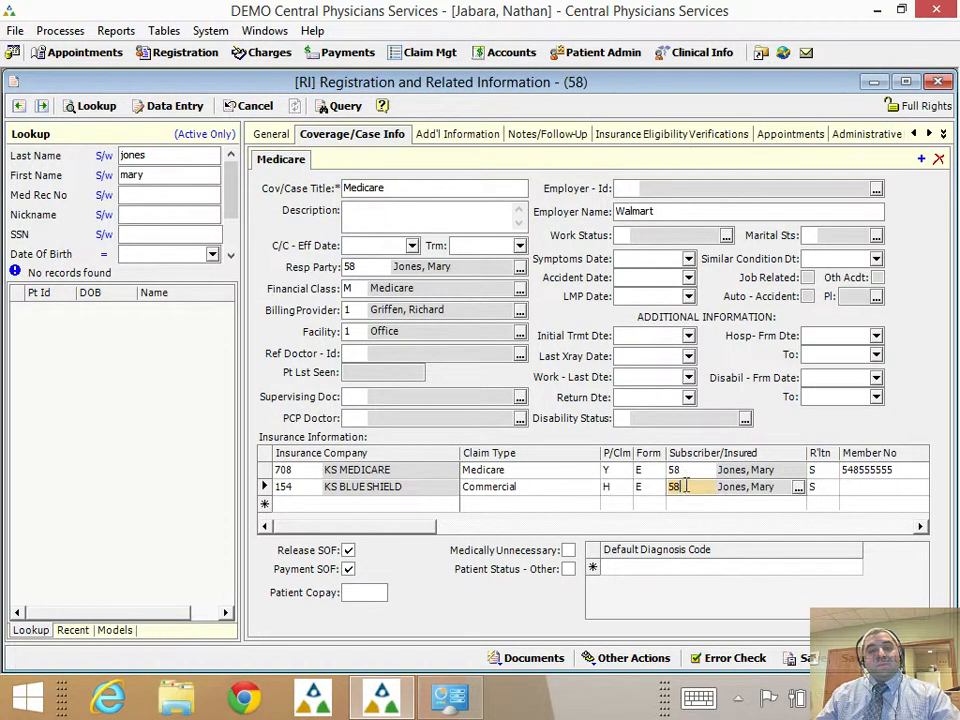
{"action": "left_click", "coordinate": [879, 488]}
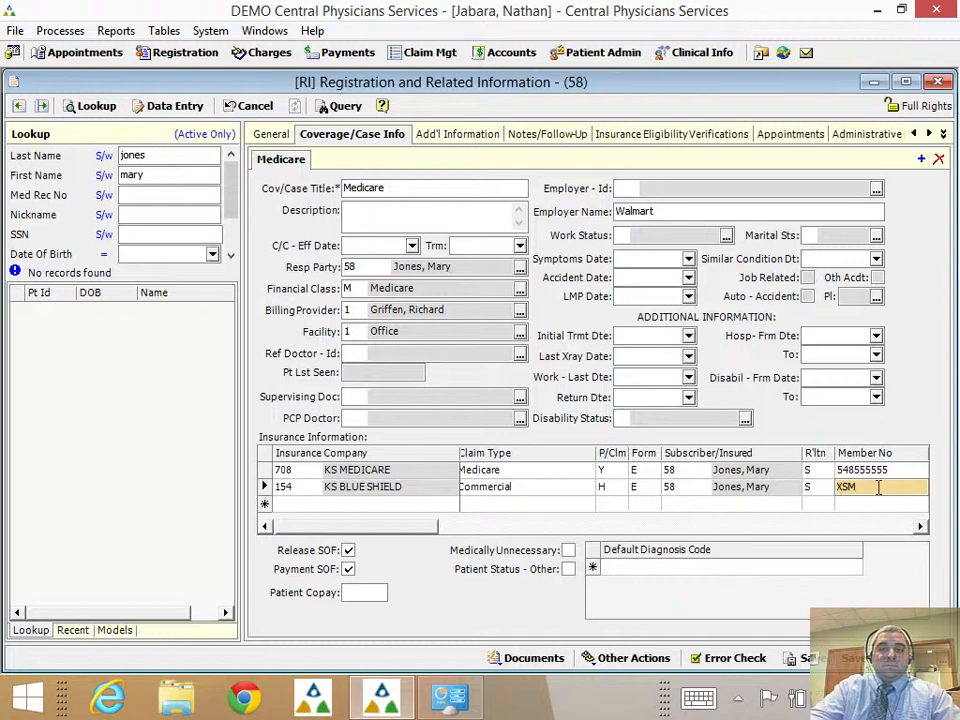
{"action": "key", "text": "Tab"}
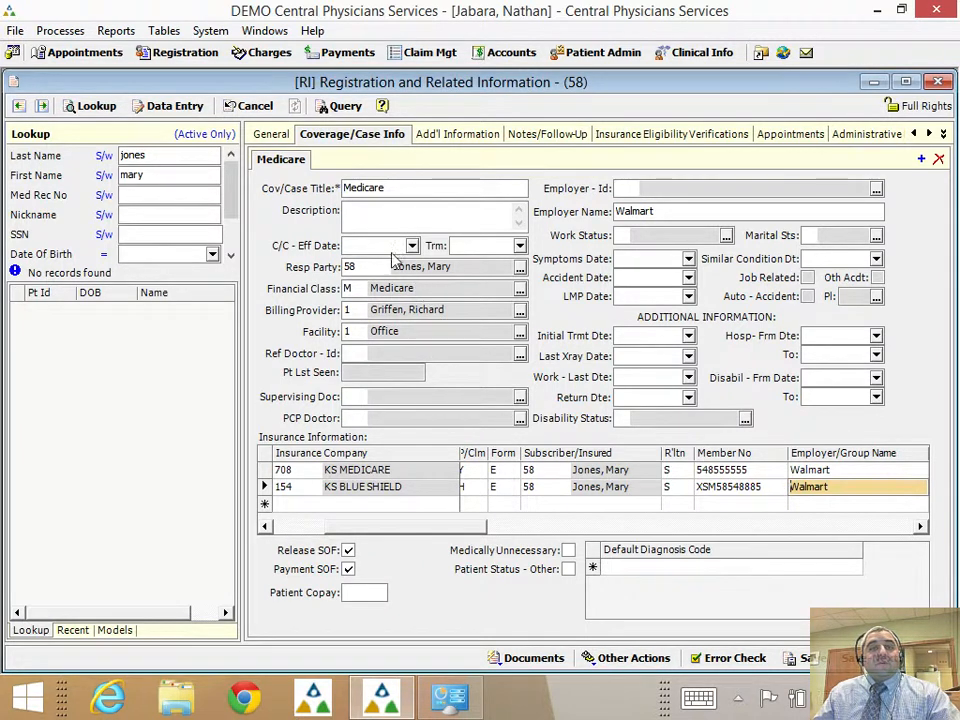
{"action": "left_click", "coordinate": [396, 215]}
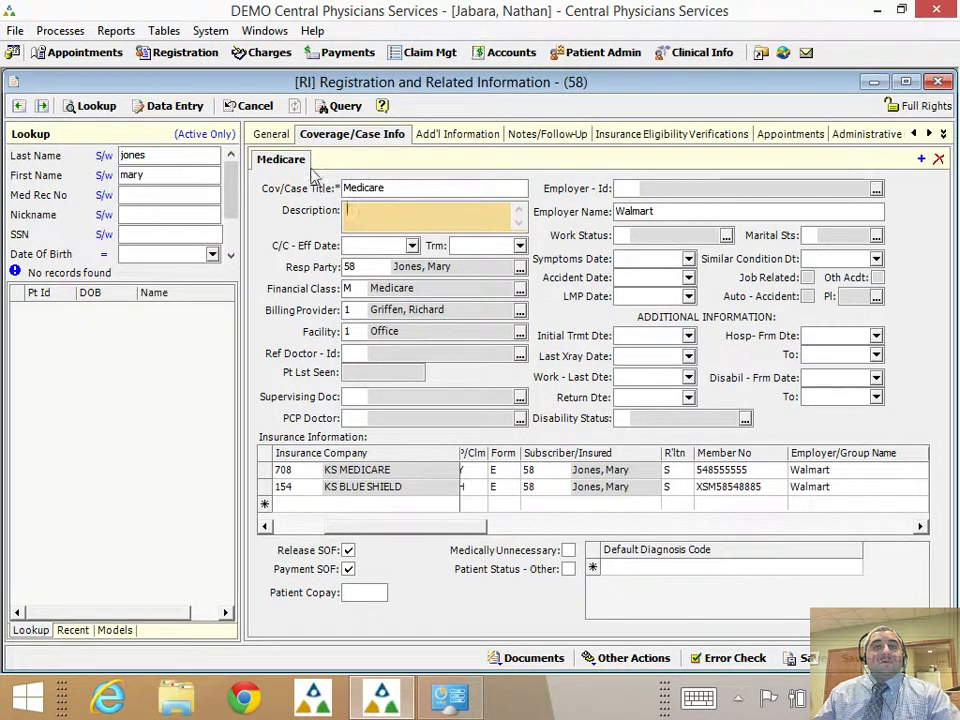
Switch back to the General tab of registration 58 and review the name and address fields.
{"action": "left_click", "coordinate": [262, 134]}
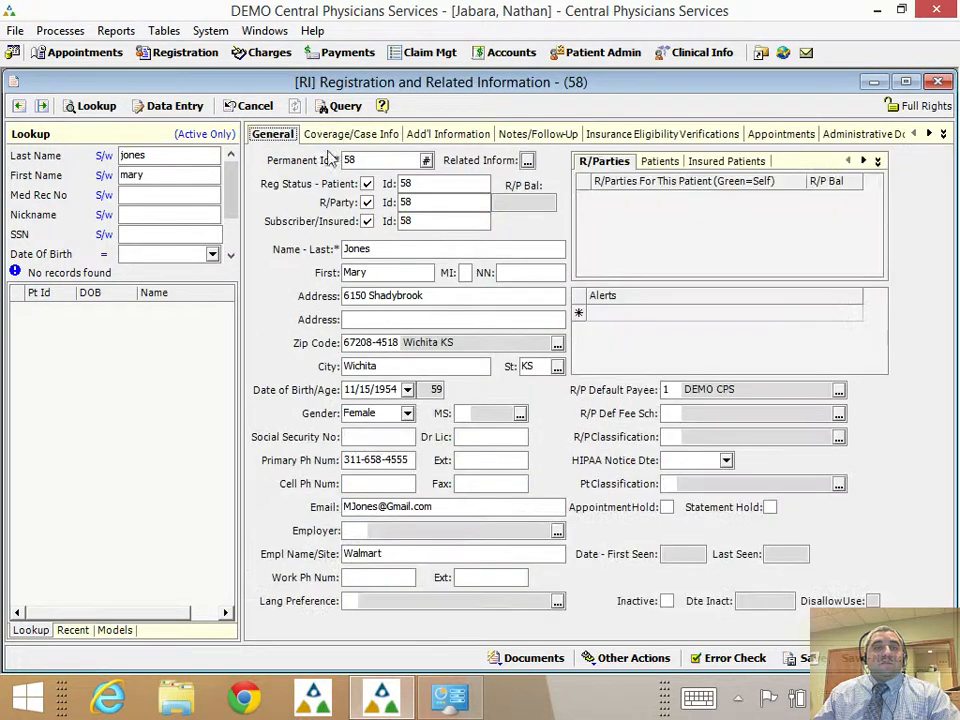
{"action": "left_click", "coordinate": [450, 201]}
{"action": "left_click", "coordinate": [435, 221]}
{"action": "left_click", "coordinate": [418, 250]}
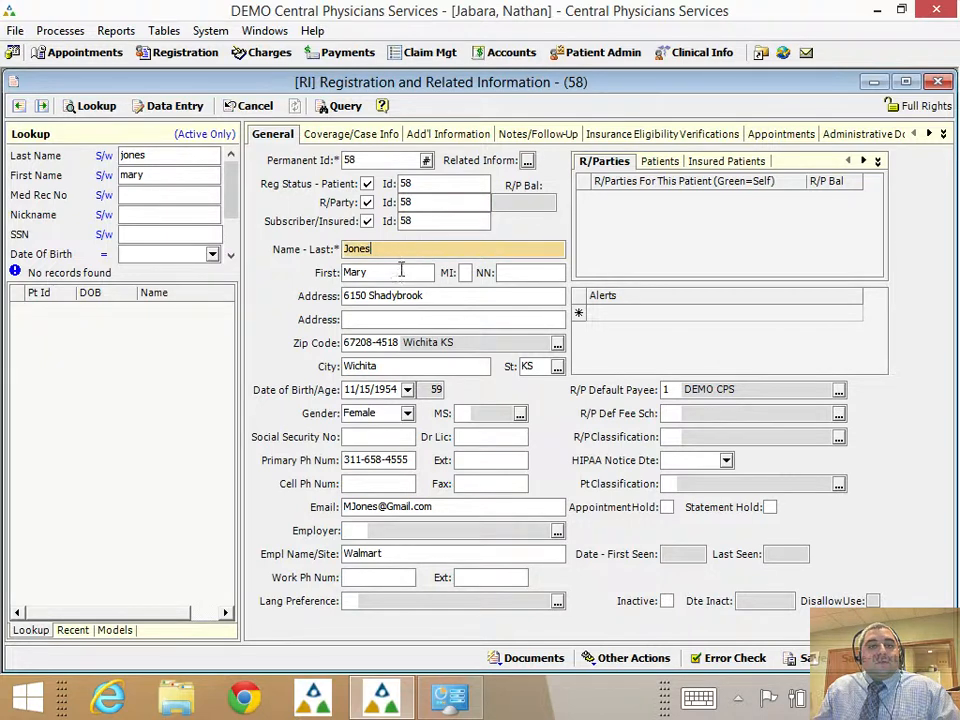
{"action": "left_click", "coordinate": [401, 271]}
{"action": "left_click", "coordinate": [426, 295]}
{"action": "left_click", "coordinate": [436, 318]}
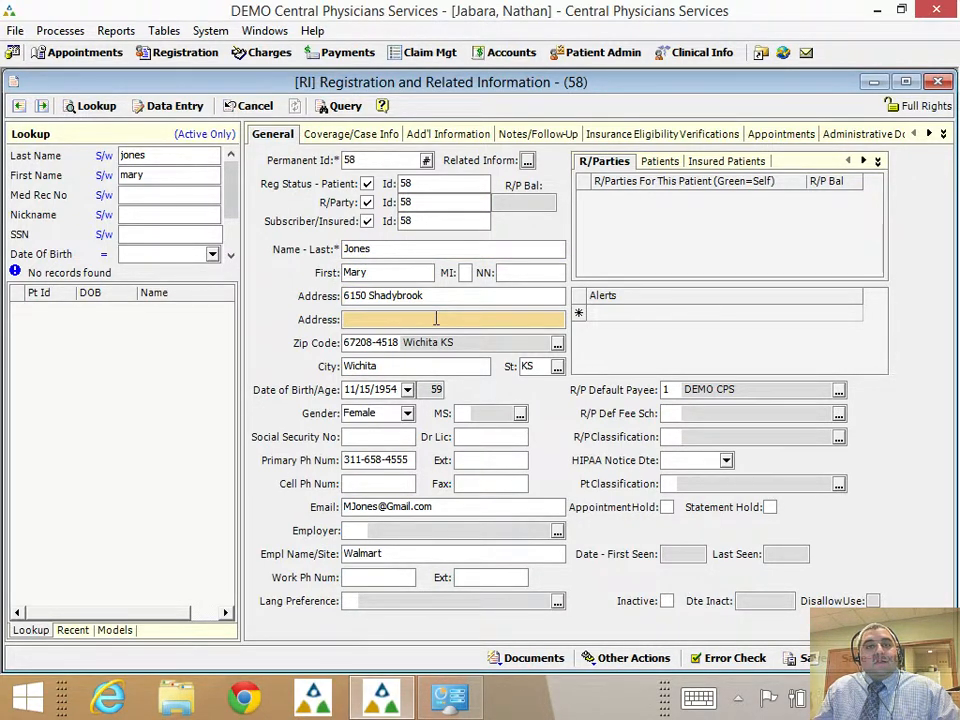
{"action": "left_click", "coordinate": [435, 298]}
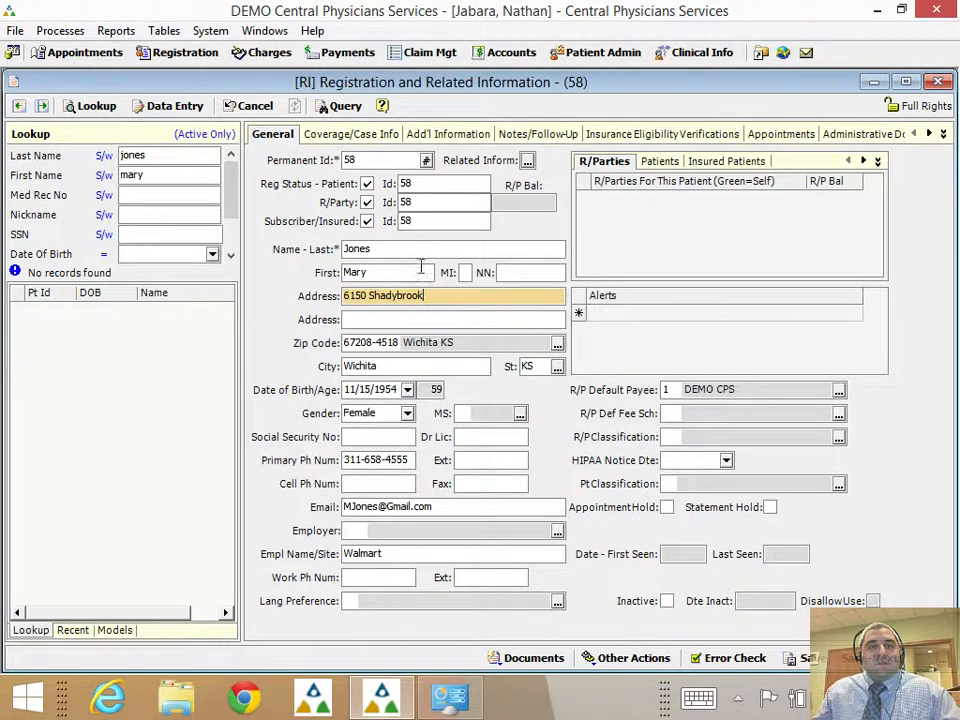
{"action": "left_click", "coordinate": [421, 267]}
{"action": "key", "text": "shift+Tab"}
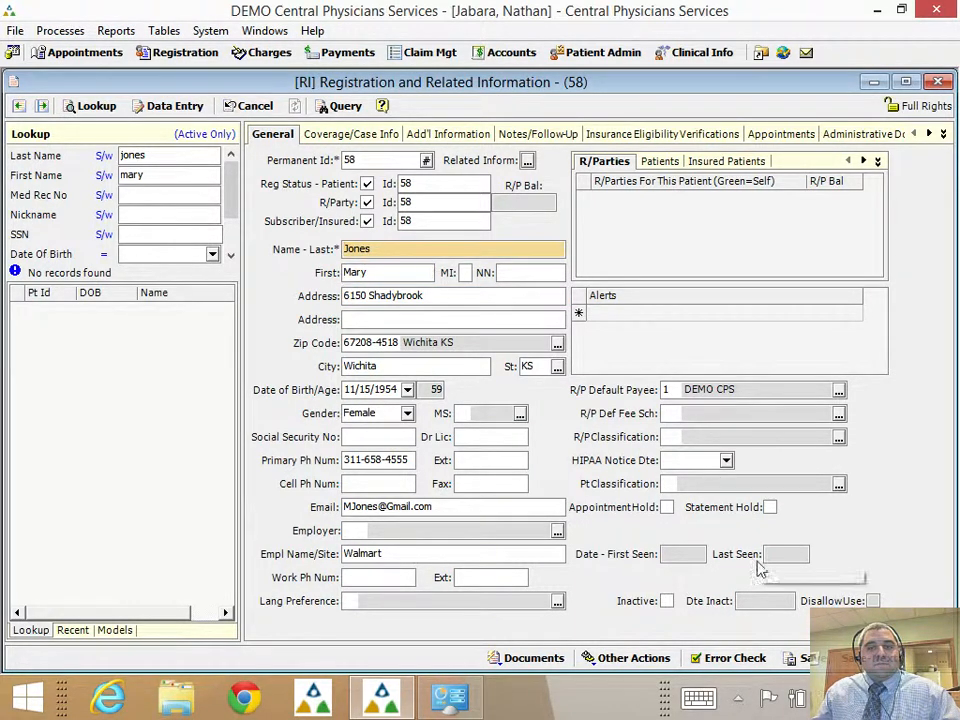